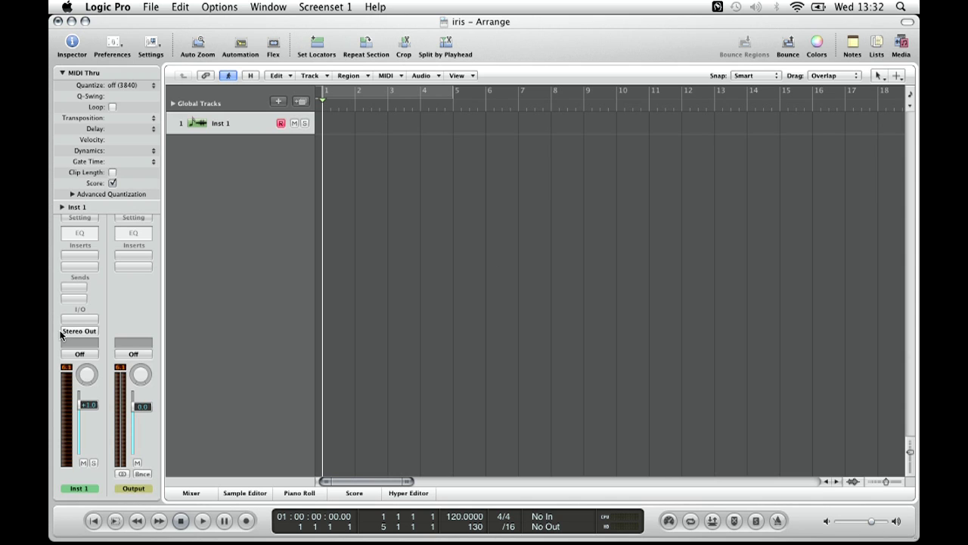
# Load AU Instruments > iZotope > Iris on the Inst 1 track and expand its GLOBAL header
pyautogui.click(78, 320)
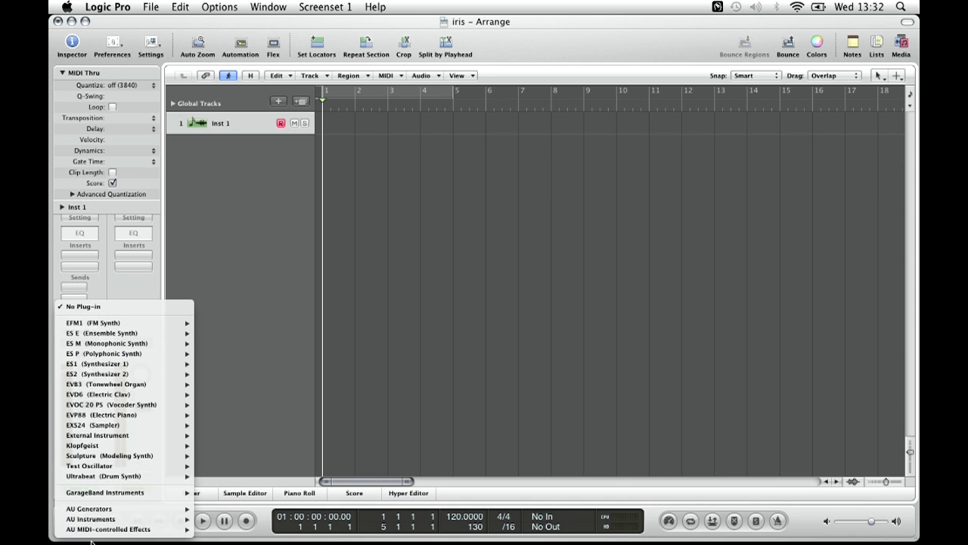
pyautogui.moveTo(92, 529)
pyautogui.click(291, 519)
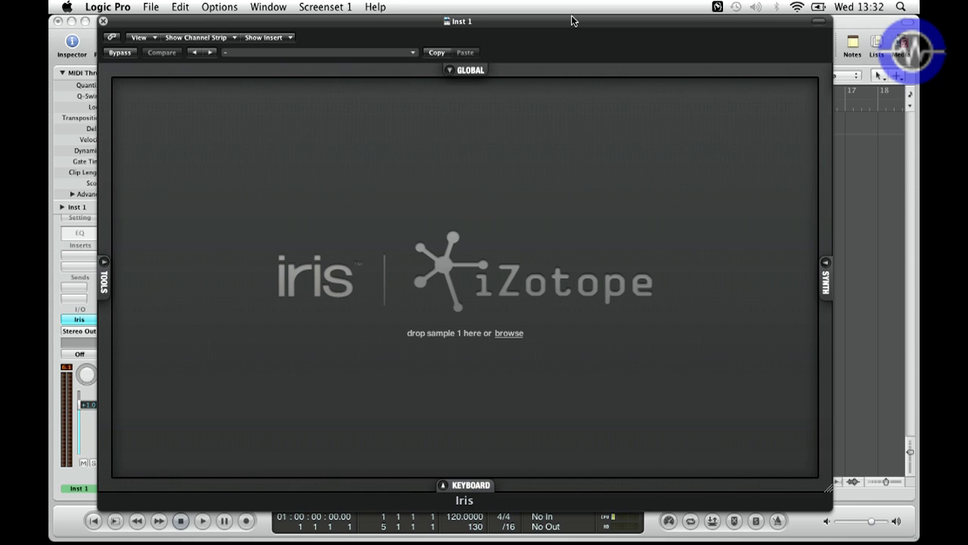
pyautogui.click(451, 75)
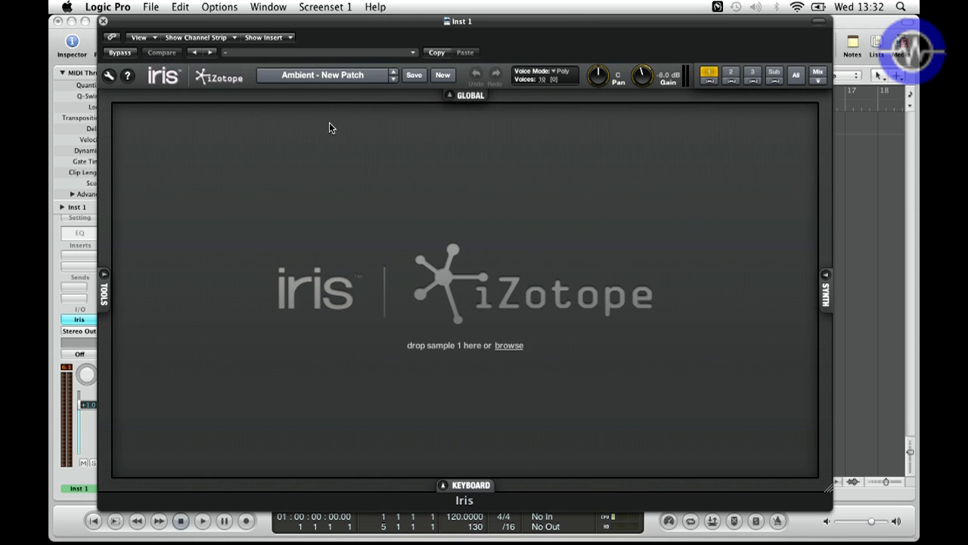
# Look over the factory patch browser, close it, and show the Tools palette
pyautogui.click(322, 76)
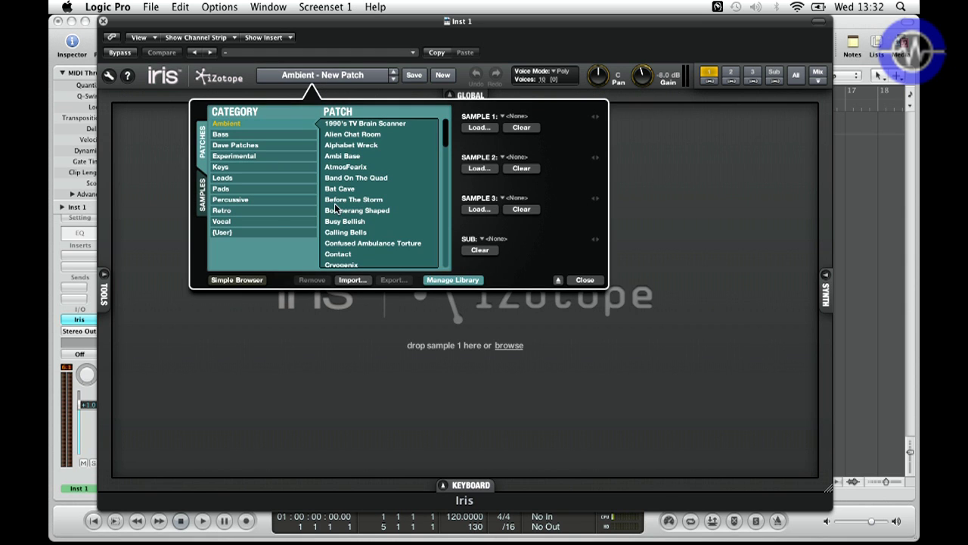
pyautogui.click(584, 281)
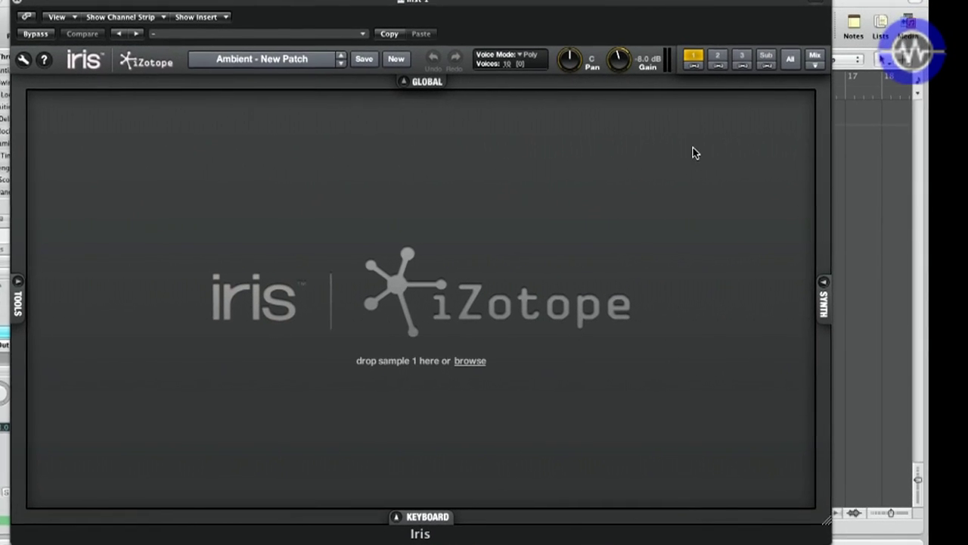
pyautogui.click(824, 296)
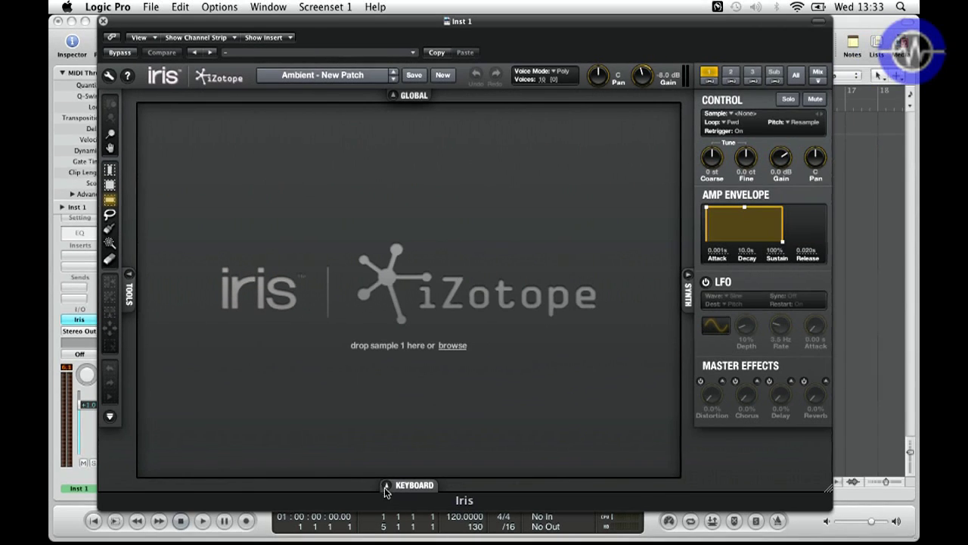
# Expand the playable keyboard panel at the bottom of Iris
pyautogui.click(386, 491)
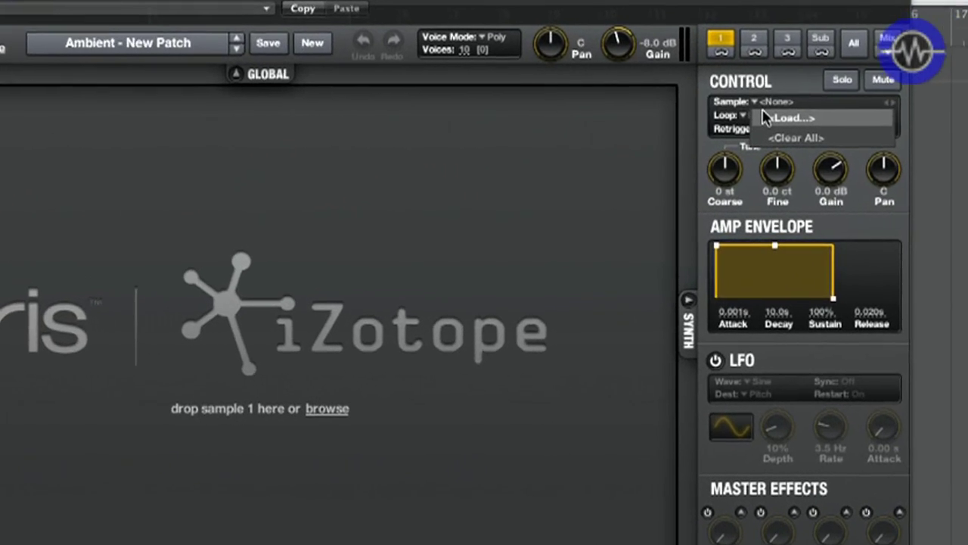
# Load Vov Note C3.irss from Electric Instruments > Trons into sample slot 1
pyautogui.click(723, 158)
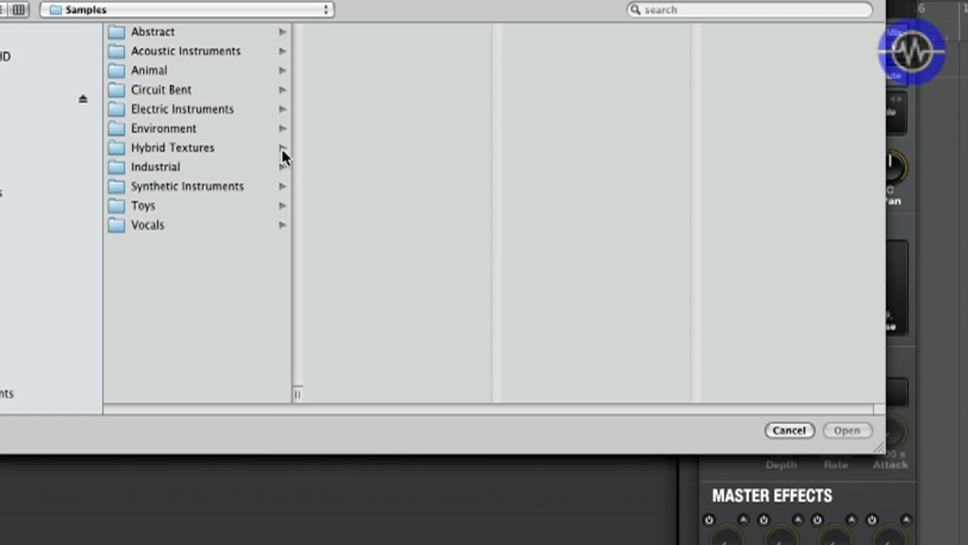
pyautogui.click(160, 109)
pyautogui.click(378, 74)
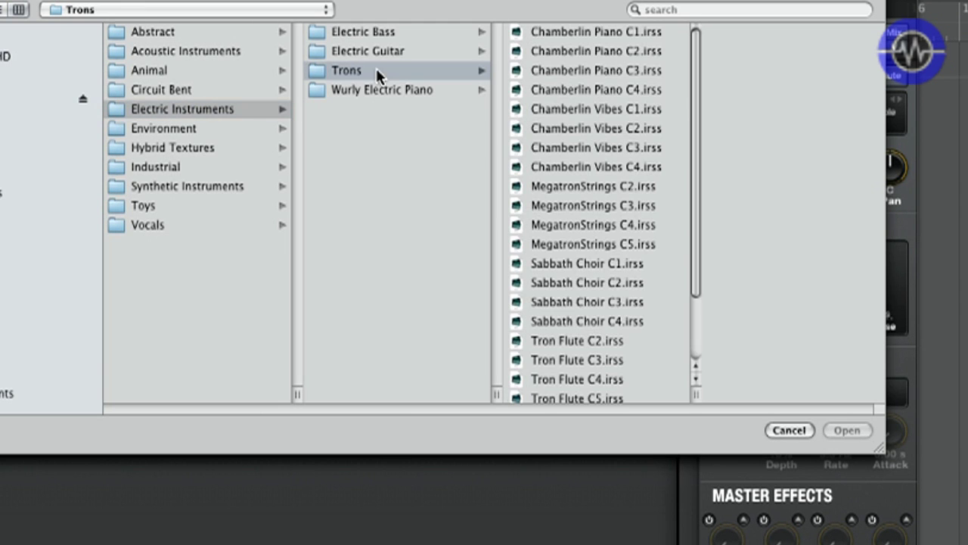
pyautogui.moveTo(695, 170); pyautogui.dragTo(706, 277)
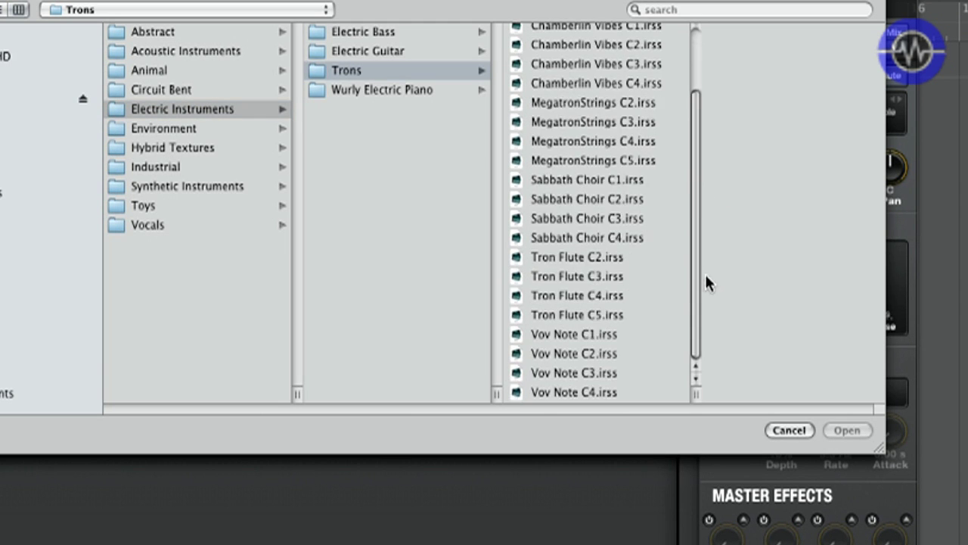
pyautogui.doubleClick(554, 373)
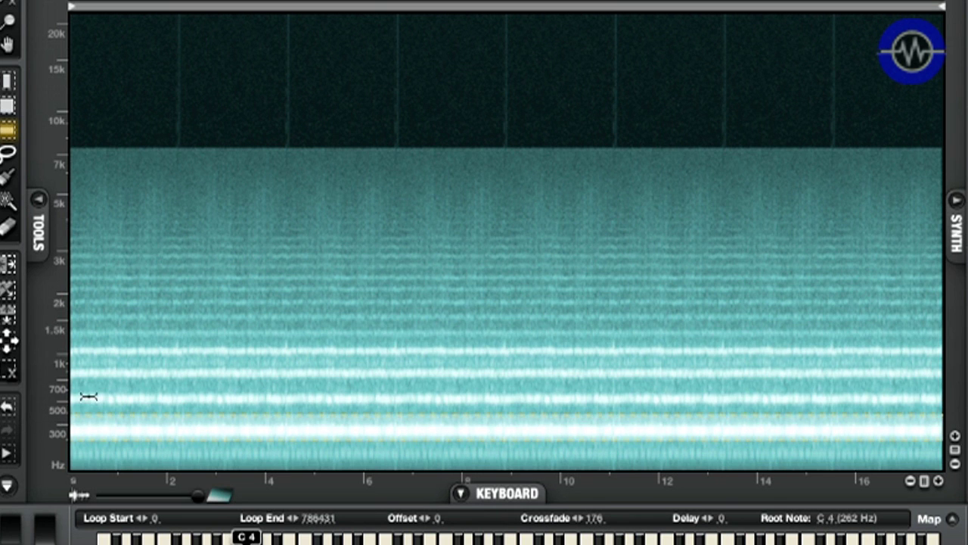
# Stretch a frequency-band selection upward across the lower spectrogram range
pyautogui.moveTo(135, 388); pyautogui.dragTo(137, 368)
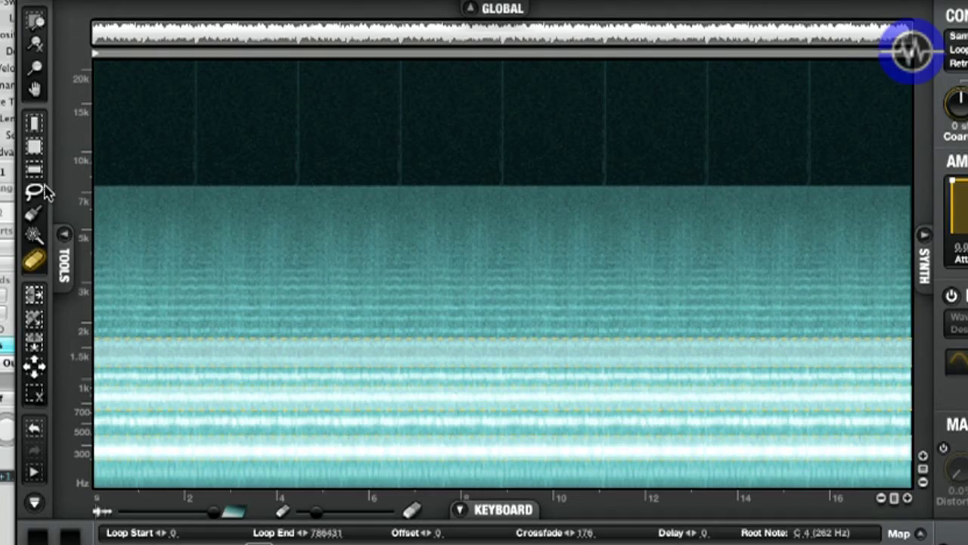
# Clear the band selection and lasso a freehand region over the low harmonics
pyautogui.click(33, 397)
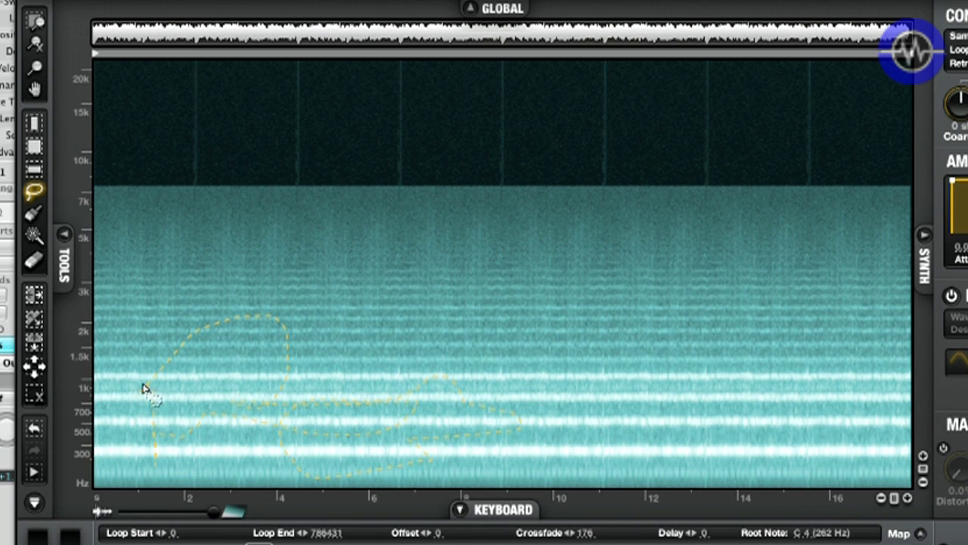
pyautogui.moveTo(166, 373); pyautogui.dragTo(138, 372)
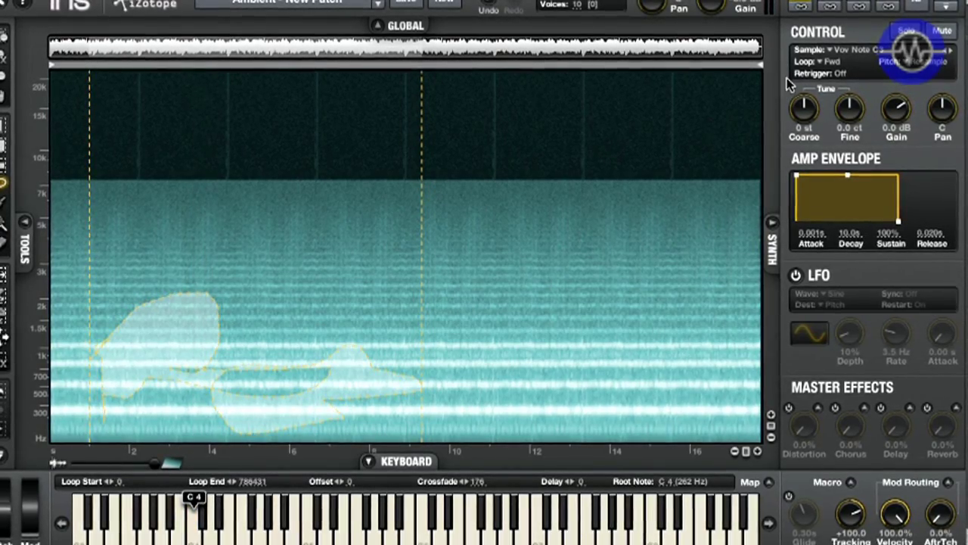
# Keep loop mode on Fwd; set the amp envelope to 1.059 s attack and 17.727 s release
pyautogui.click(821, 62)
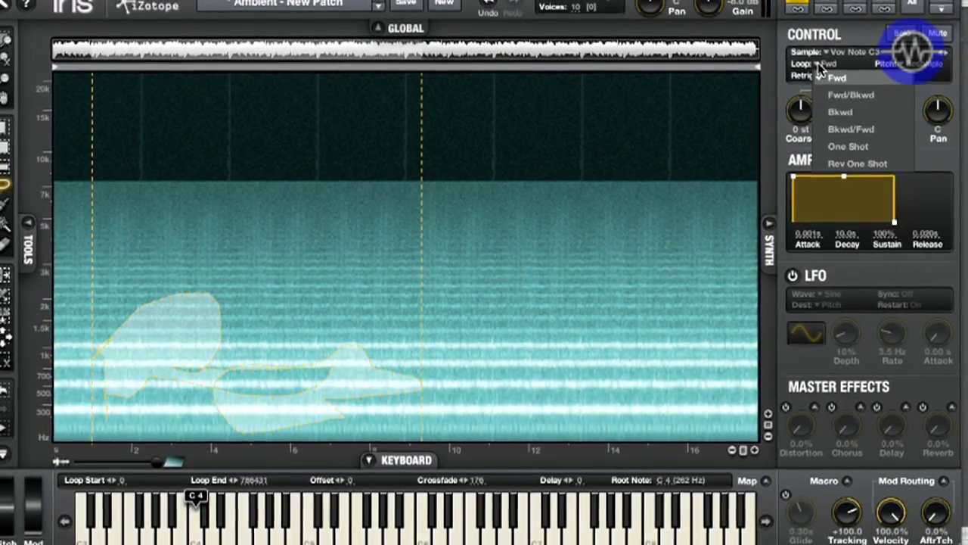
pyautogui.click(876, 256)
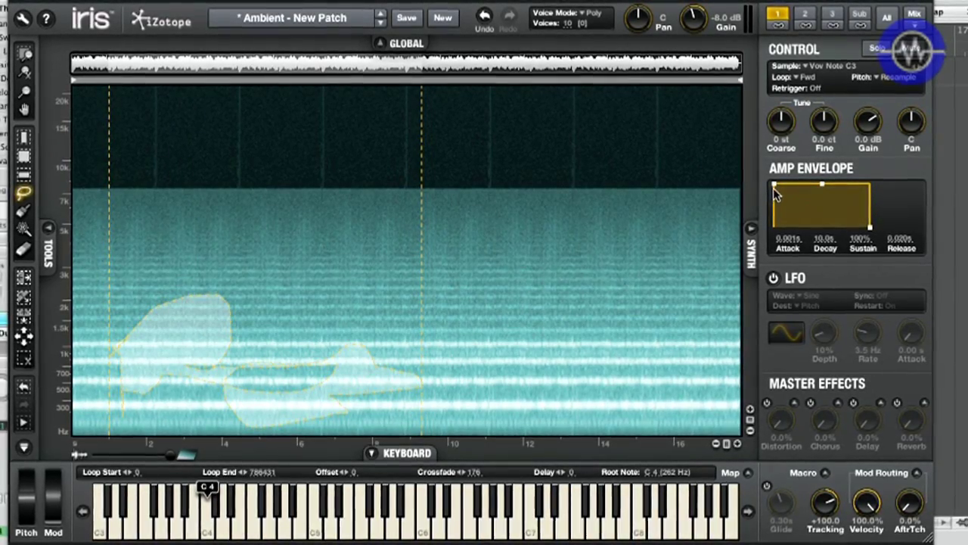
pyautogui.moveTo(773, 188)
pyautogui.mouseDown()
pyautogui.moveTo(797, 190)
pyautogui.moveTo(779, 195)
pyautogui.mouseUp()
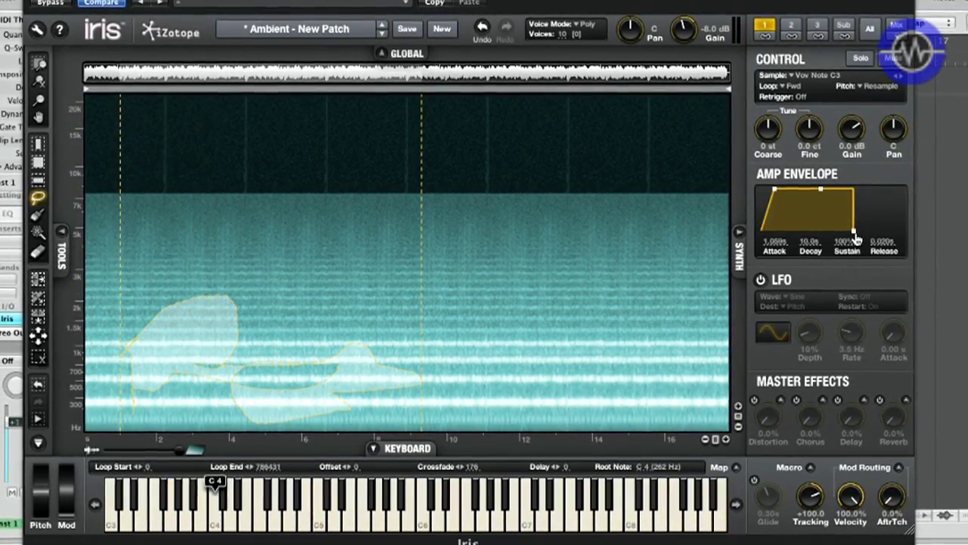
pyautogui.moveTo(855, 233); pyautogui.dragTo(886, 239)
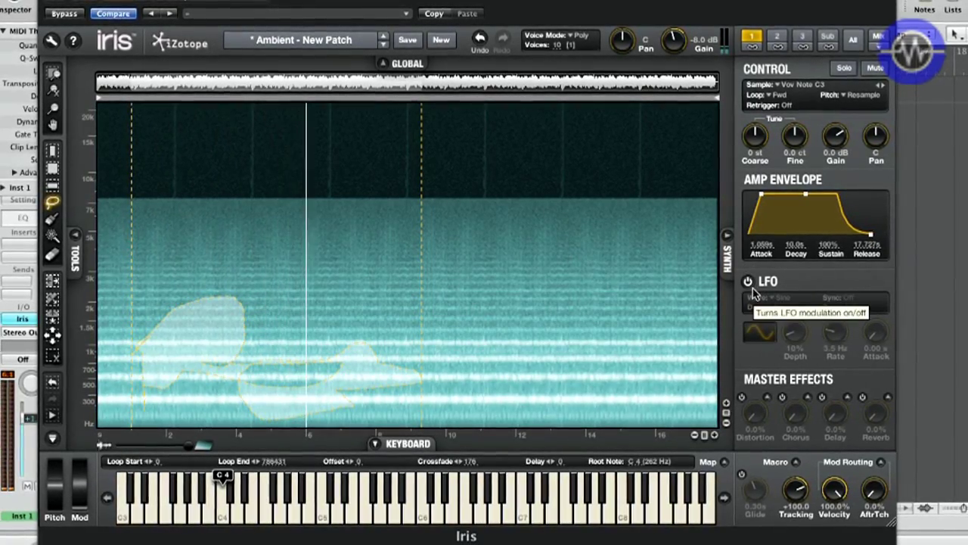
# Turn on the LFO, route its destination to Pitch, and switch its wave from Sine to Square
pyautogui.click(747, 283)
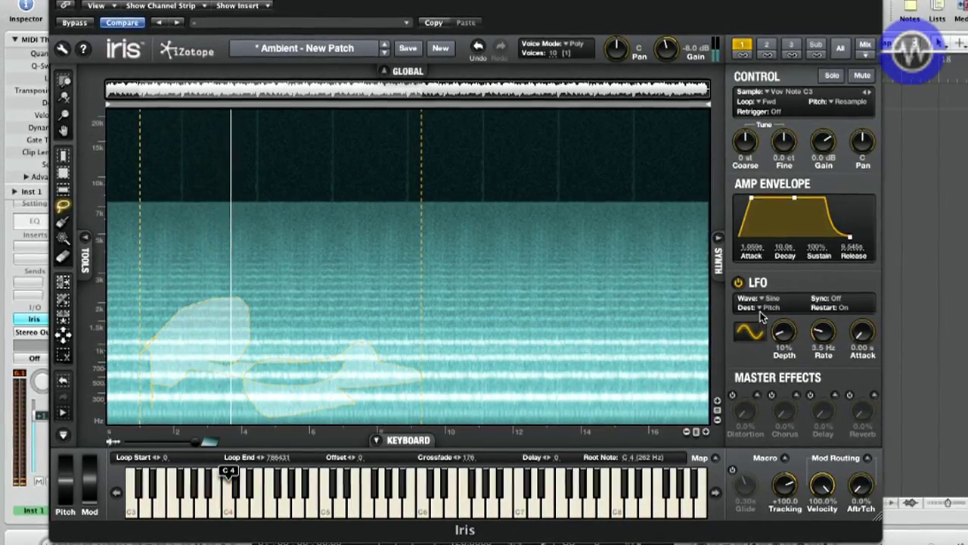
pyautogui.click(762, 308)
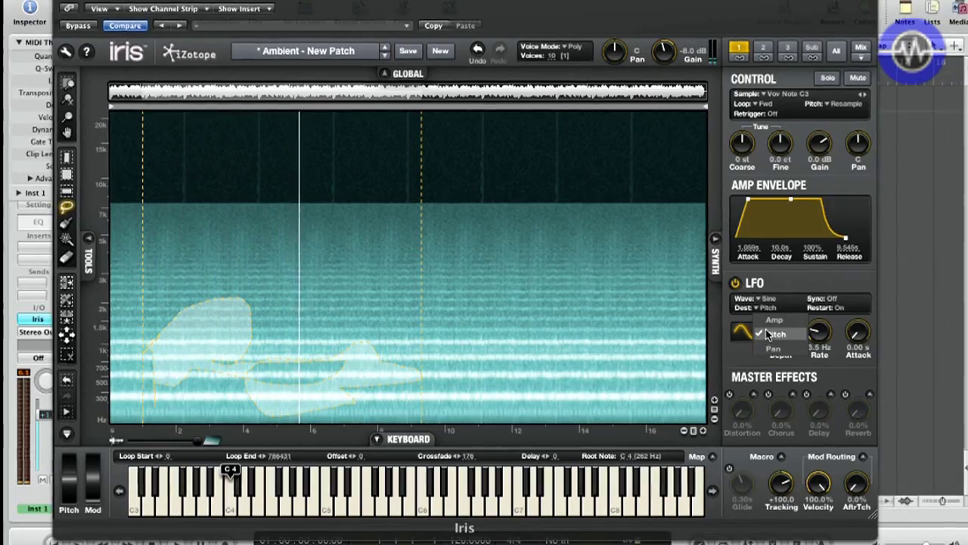
pyautogui.click(774, 320)
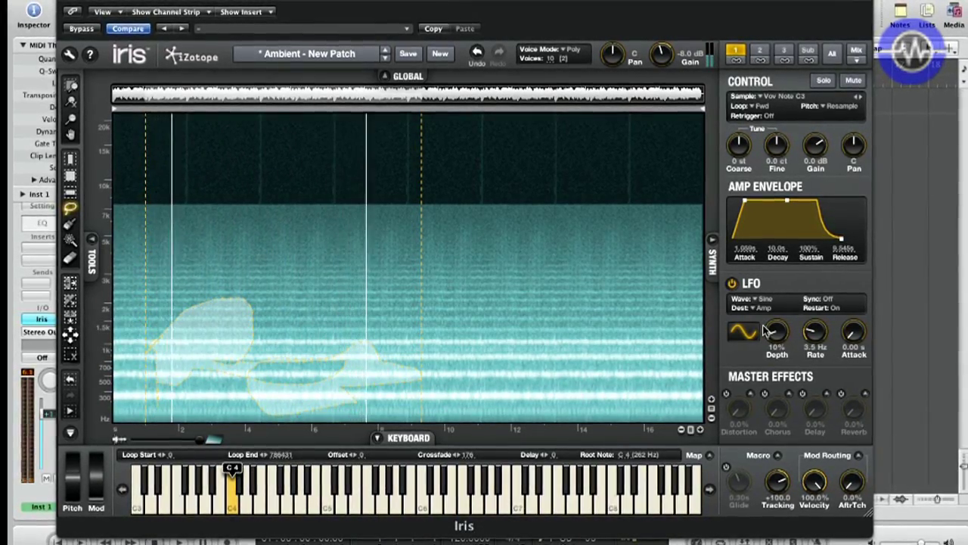
pyautogui.click(756, 308)
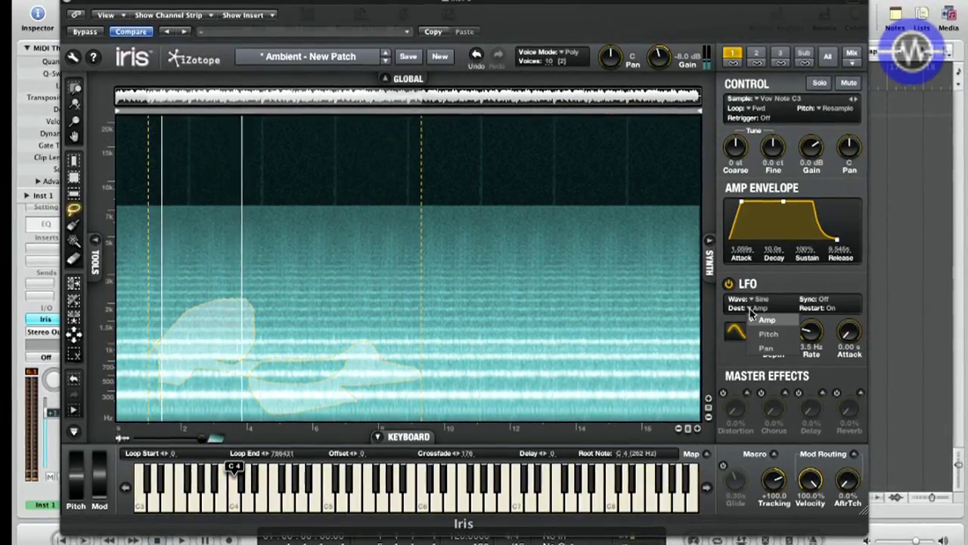
pyautogui.click(763, 348)
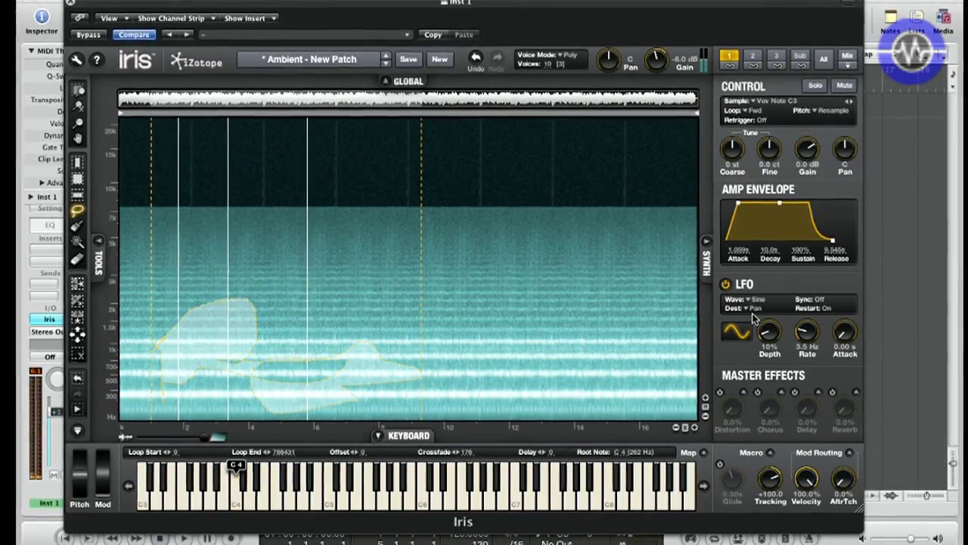
pyautogui.click(743, 309)
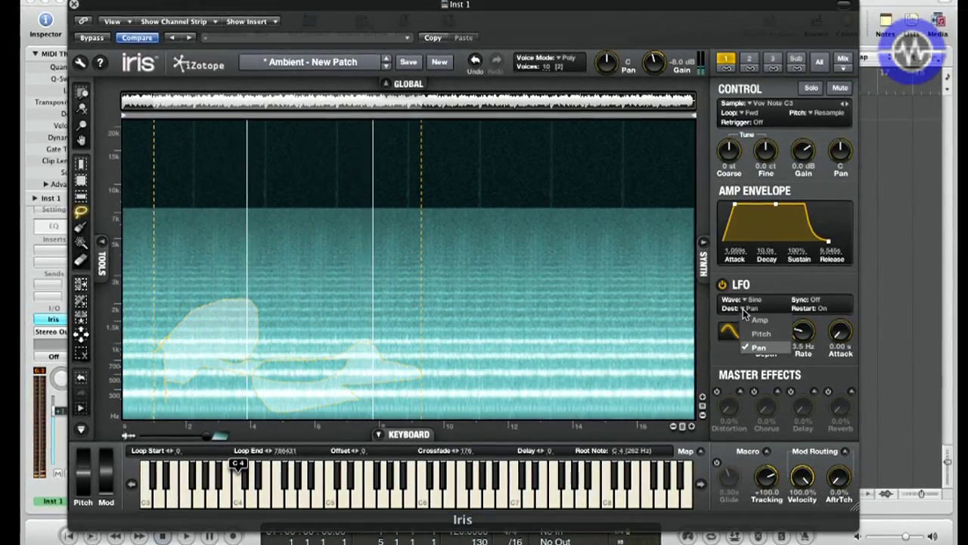
pyautogui.click(753, 332)
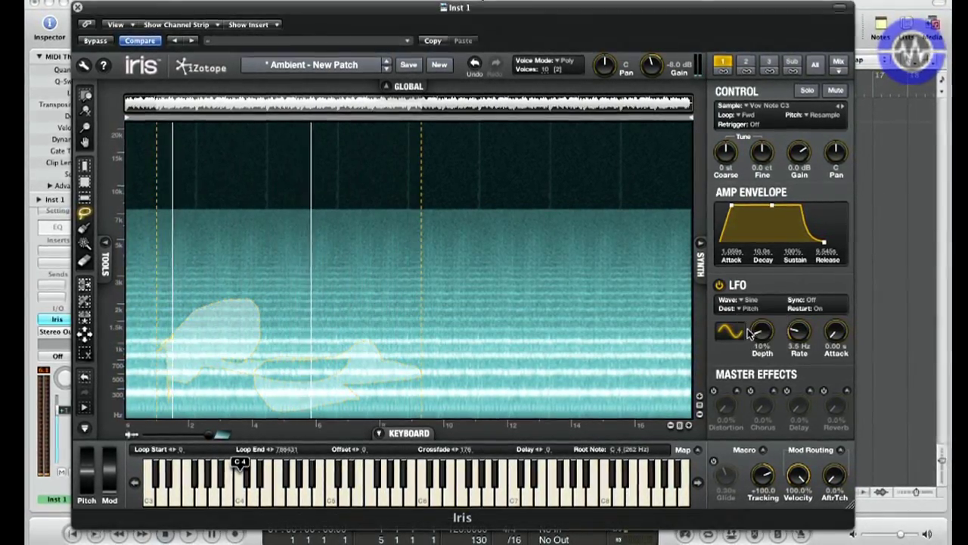
pyautogui.click(743, 301)
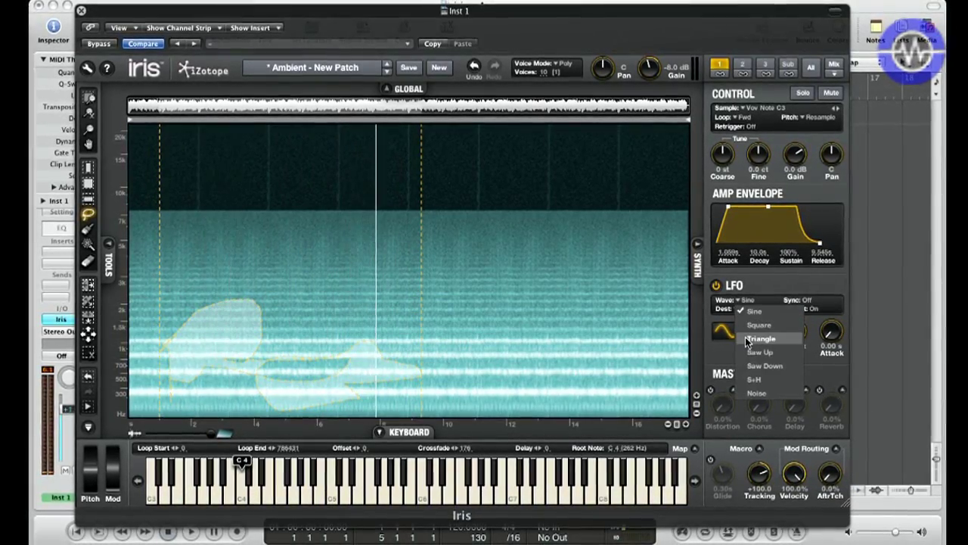
pyautogui.click(751, 325)
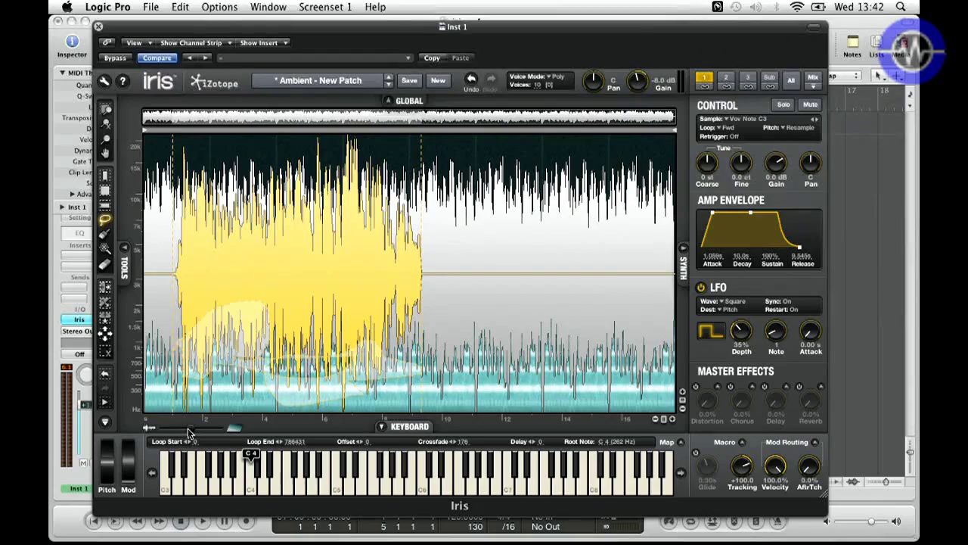
# Slide the display blend toward the waveform, then back to the plain spectrogram
pyautogui.moveTo(190, 431); pyautogui.dragTo(217, 429)
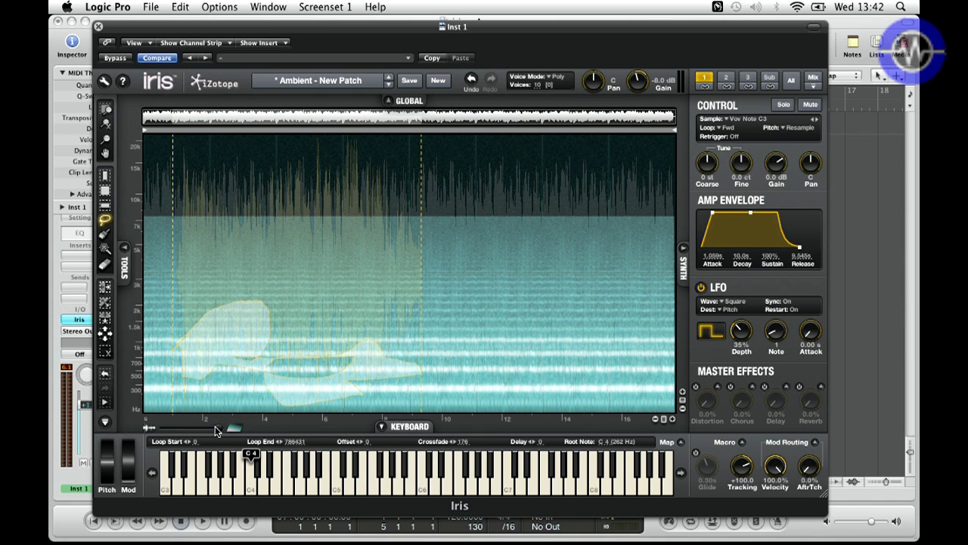
pyautogui.moveTo(216, 431); pyautogui.dragTo(192, 432)
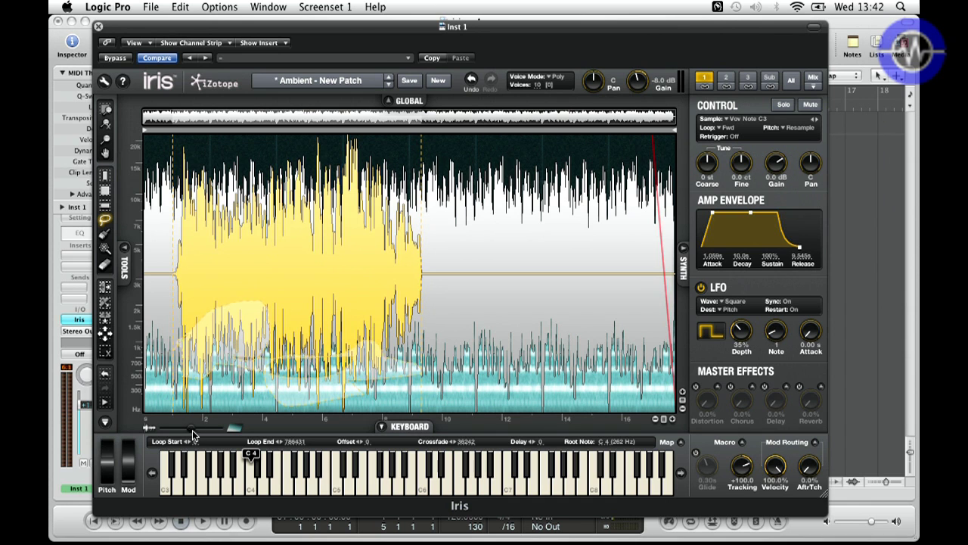
pyautogui.moveTo(192, 428); pyautogui.dragTo(223, 428)
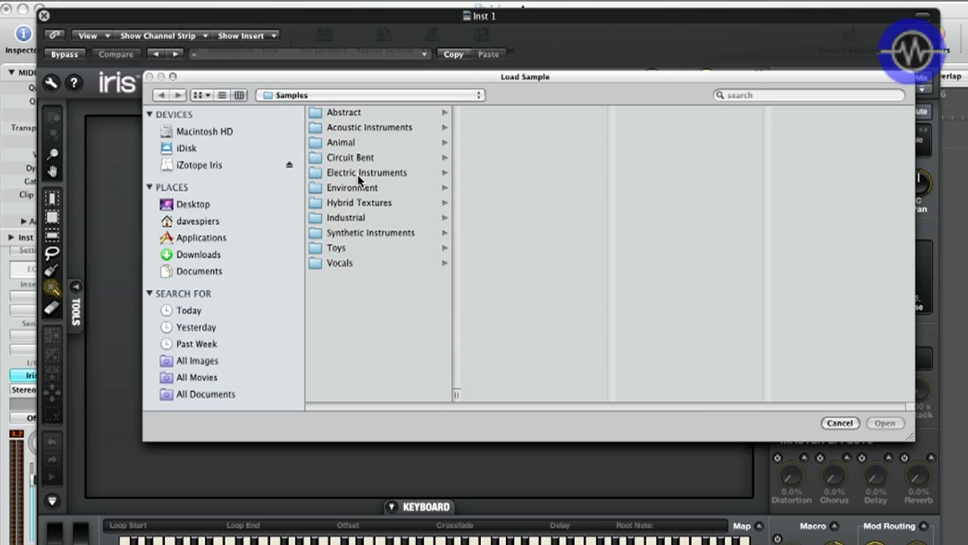
# Load Vov Note C3 from Electric Instruments > Trons into slot 2, then switch to another selection tool
pyautogui.click(357, 174)
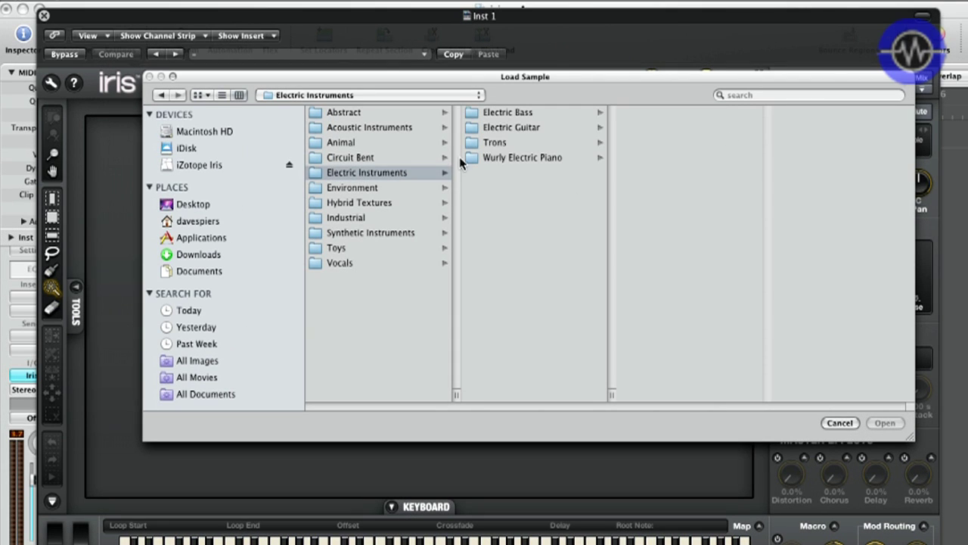
pyautogui.click(498, 143)
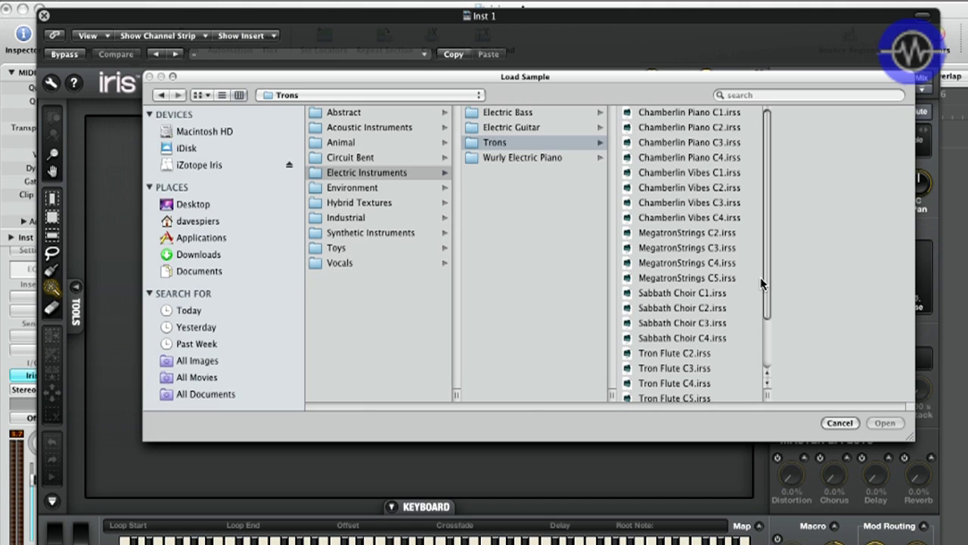
pyautogui.moveTo(763, 276); pyautogui.dragTo(782, 362)
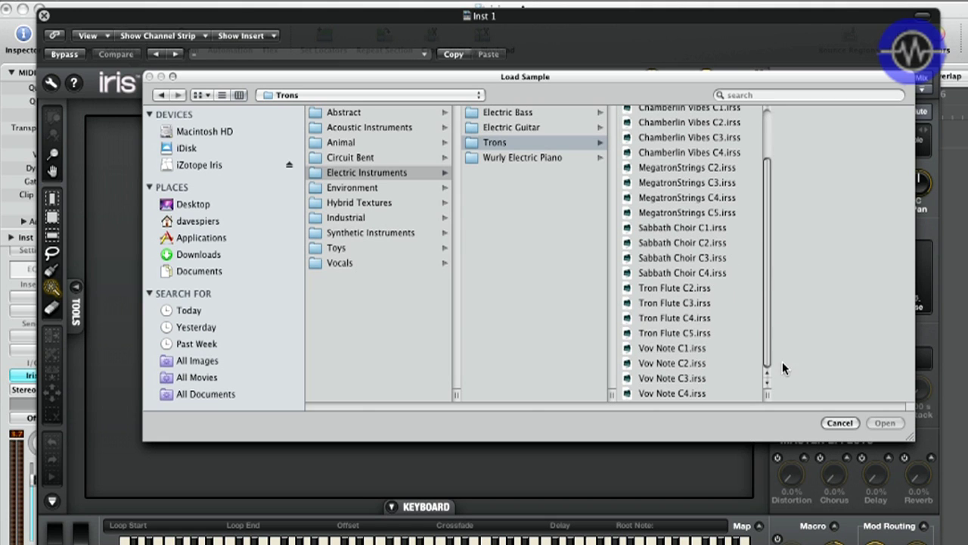
pyautogui.click(668, 378)
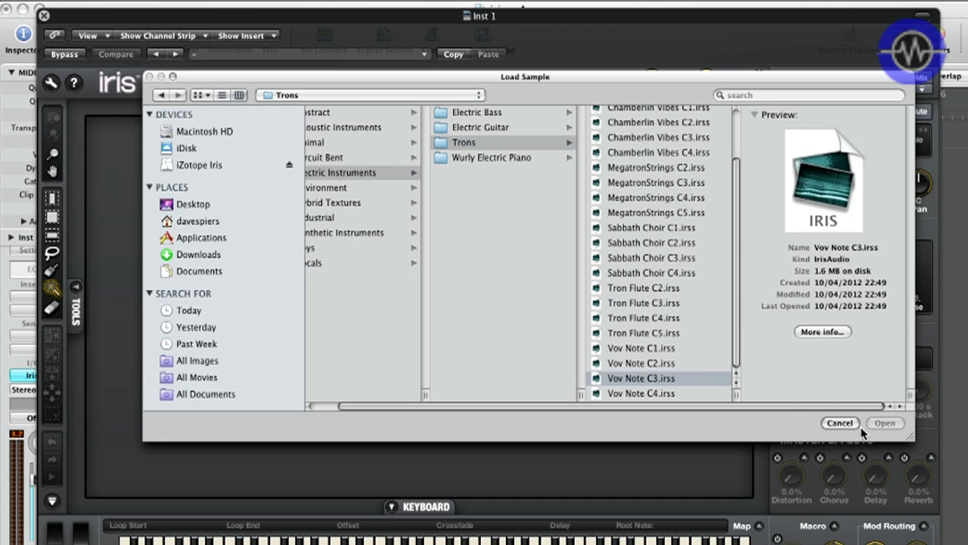
pyautogui.click(885, 424)
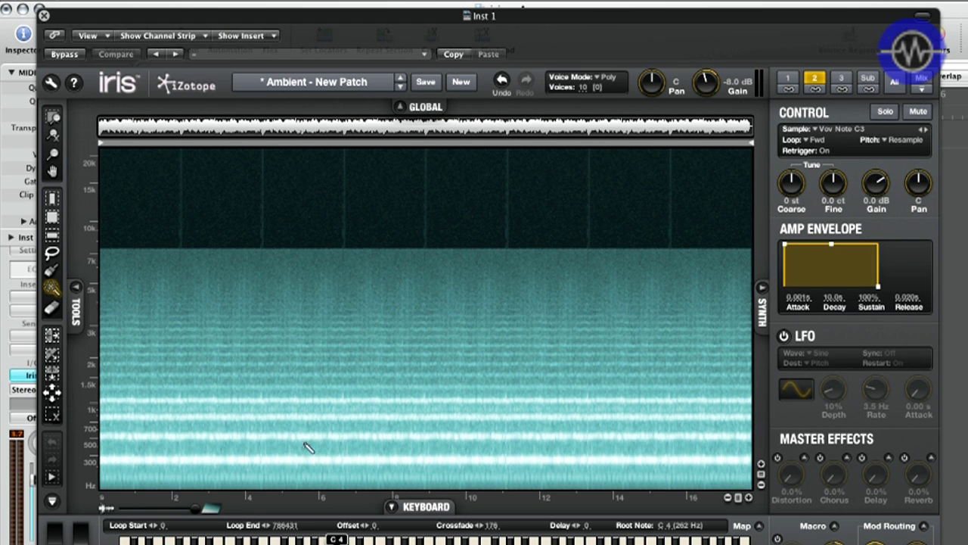
pyautogui.click(53, 237)
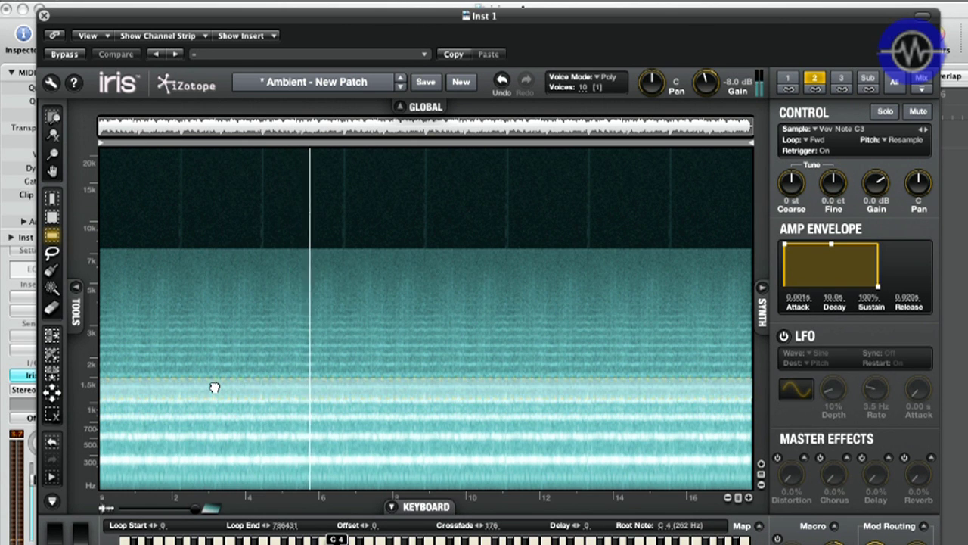
pyautogui.moveTo(214, 399); pyautogui.dragTo(216, 424)
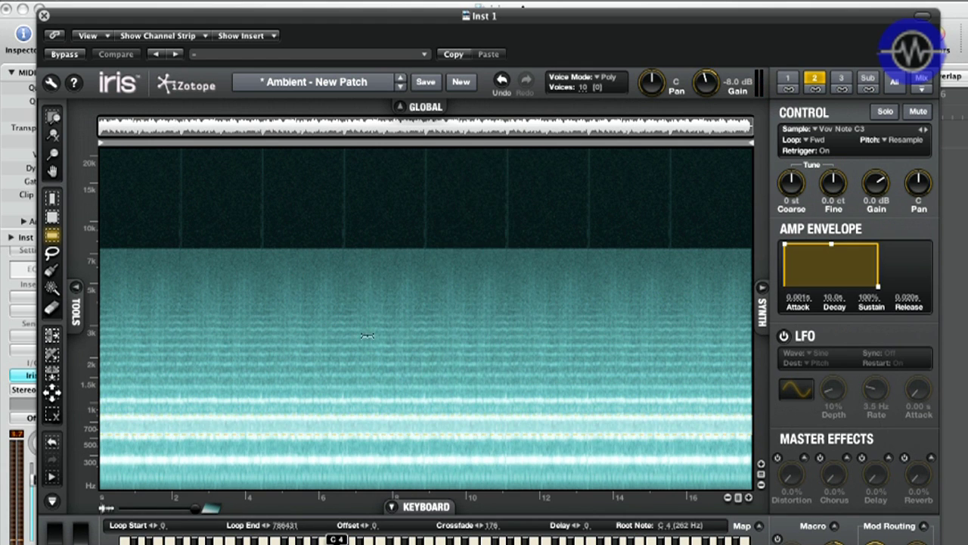
# Load T8 FatAndWide C2 from Synthetic Instruments > Prophet T8 into the empty first sample layer
pyautogui.click(787, 80)
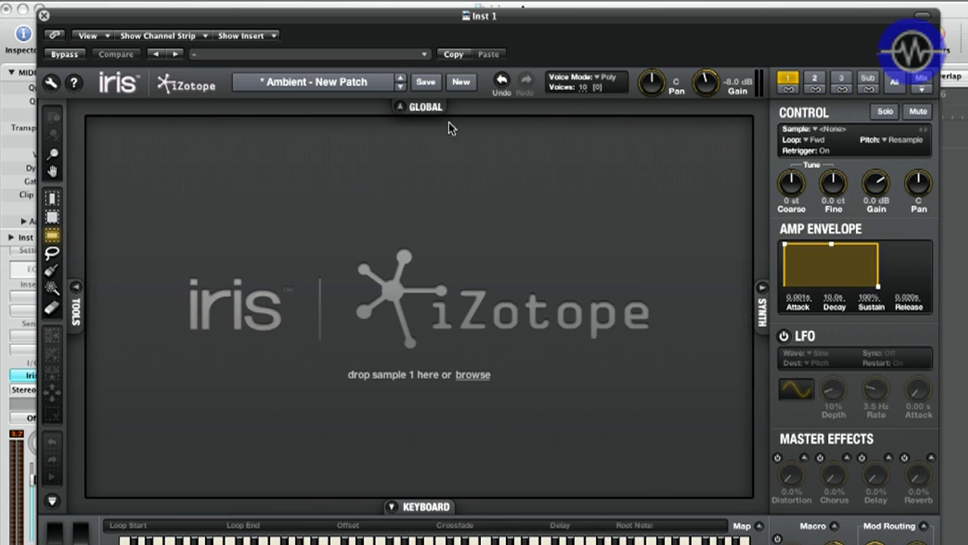
pyautogui.click(817, 130)
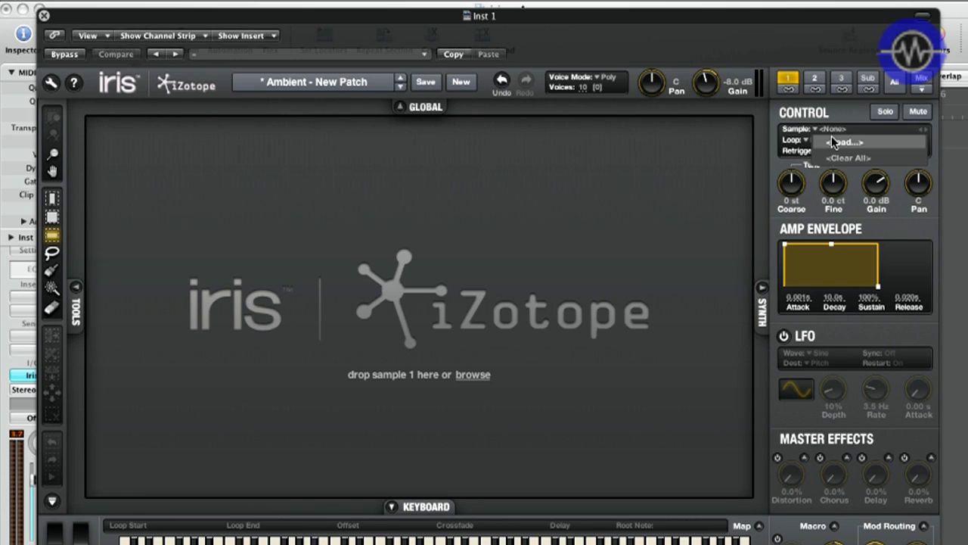
pyautogui.click(831, 136)
pyautogui.click(370, 235)
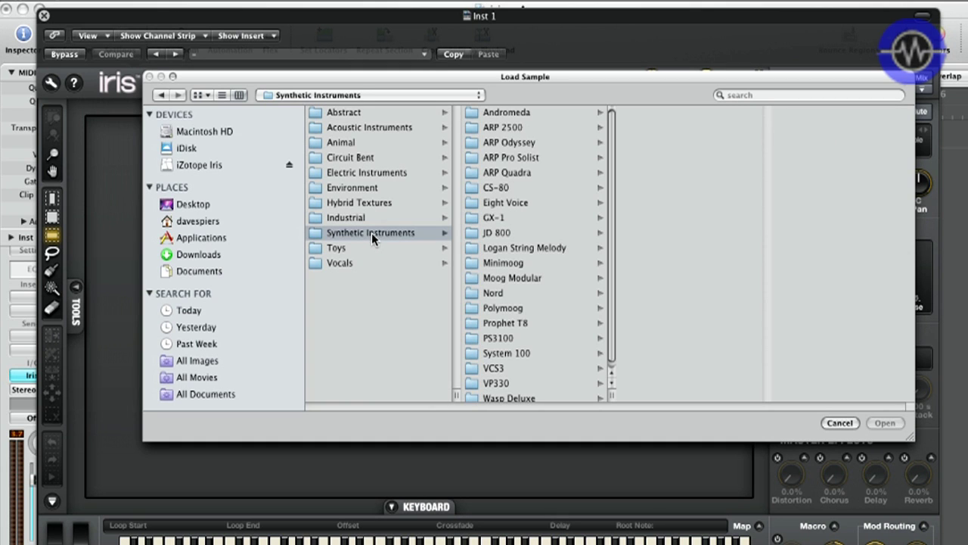
pyautogui.click(505, 325)
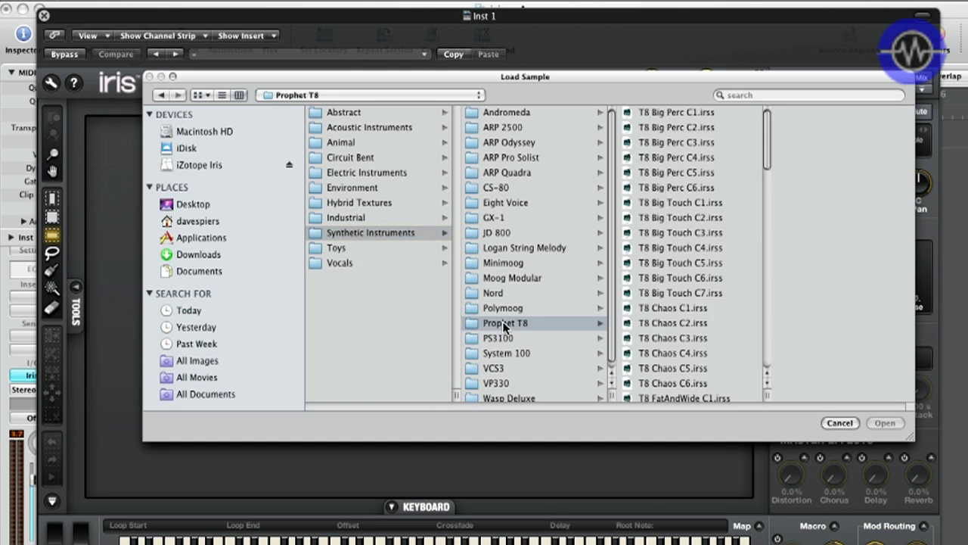
pyautogui.click(764, 339)
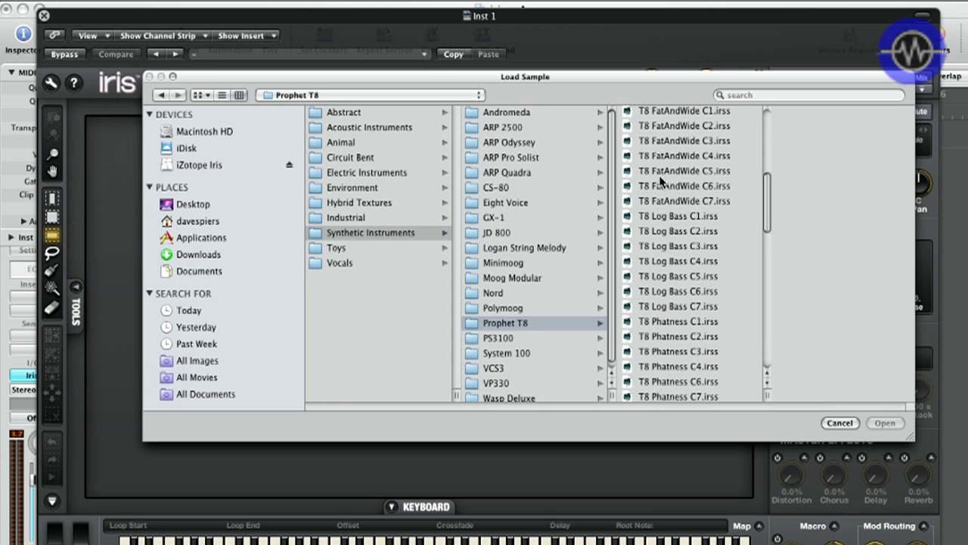
pyautogui.doubleClick(647, 127)
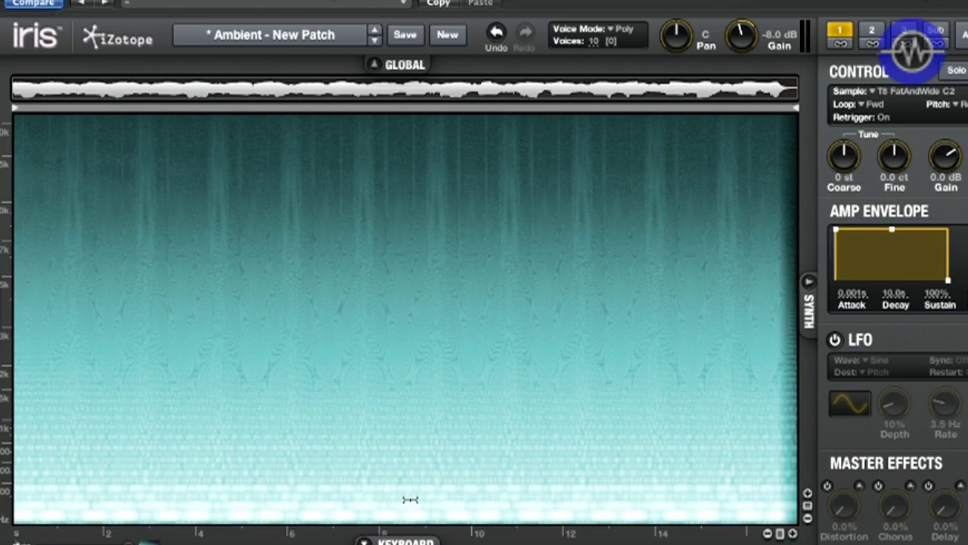
# Solo a low frequency band of the sample, then lower the layer gain to -17.0 dB
pyautogui.moveTo(410, 483); pyautogui.dragTo(411, 503)
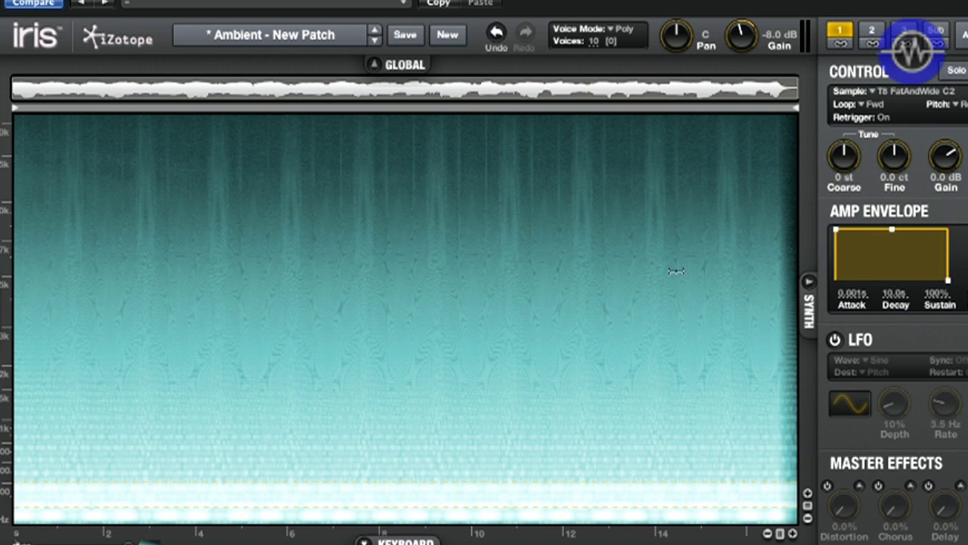
pyautogui.click(954, 72)
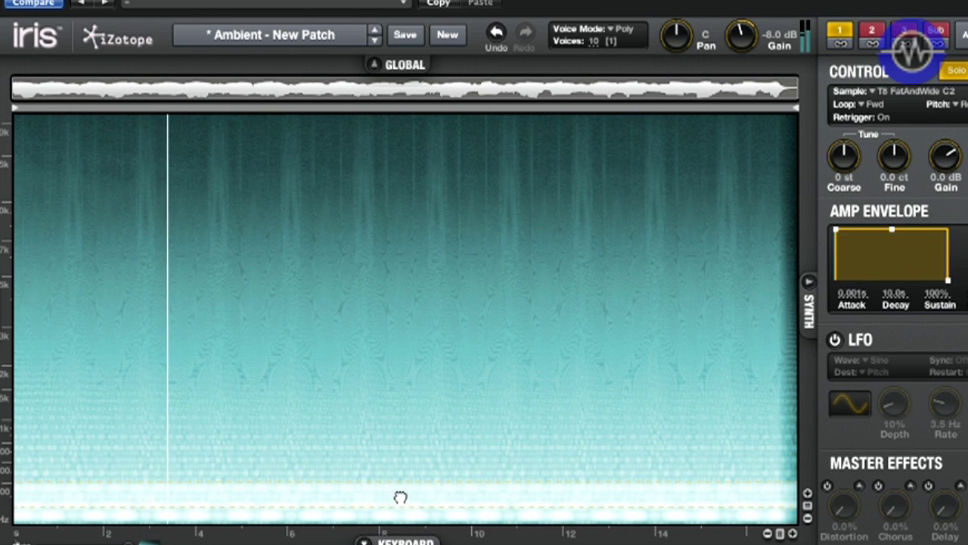
pyautogui.moveTo(398, 498); pyautogui.dragTo(402, 508)
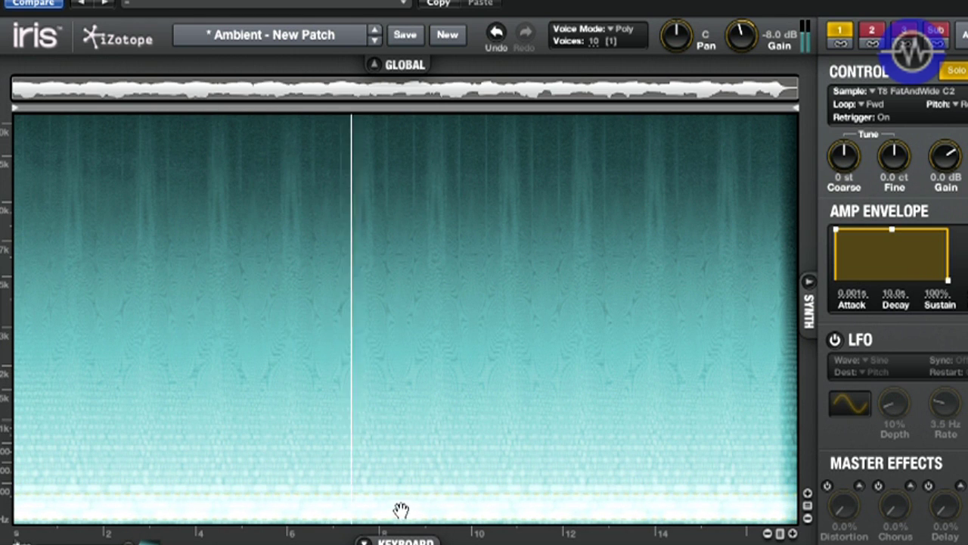
pyautogui.click(955, 73)
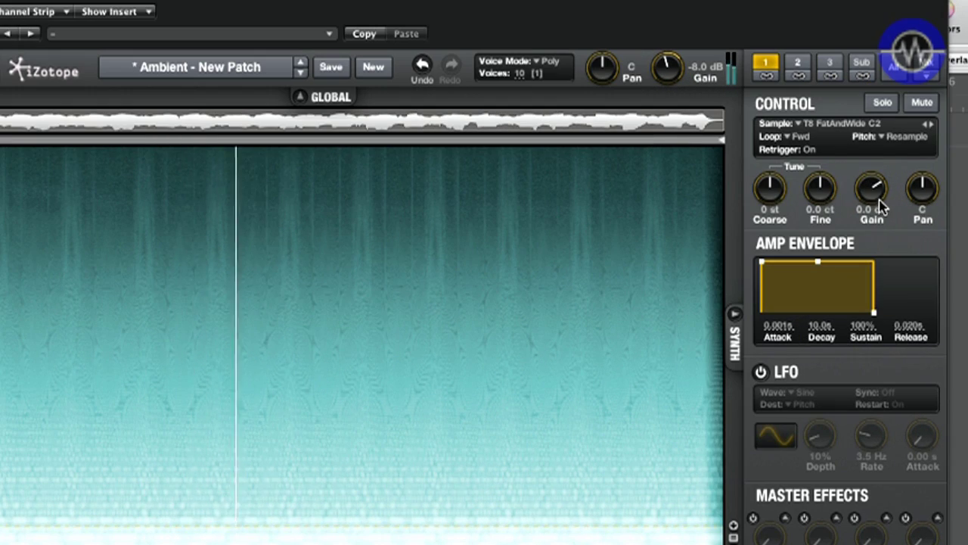
pyautogui.moveTo(954, 177); pyautogui.dragTo(952, 222)
pyautogui.moveTo(878, 254); pyautogui.dragTo(878, 243)
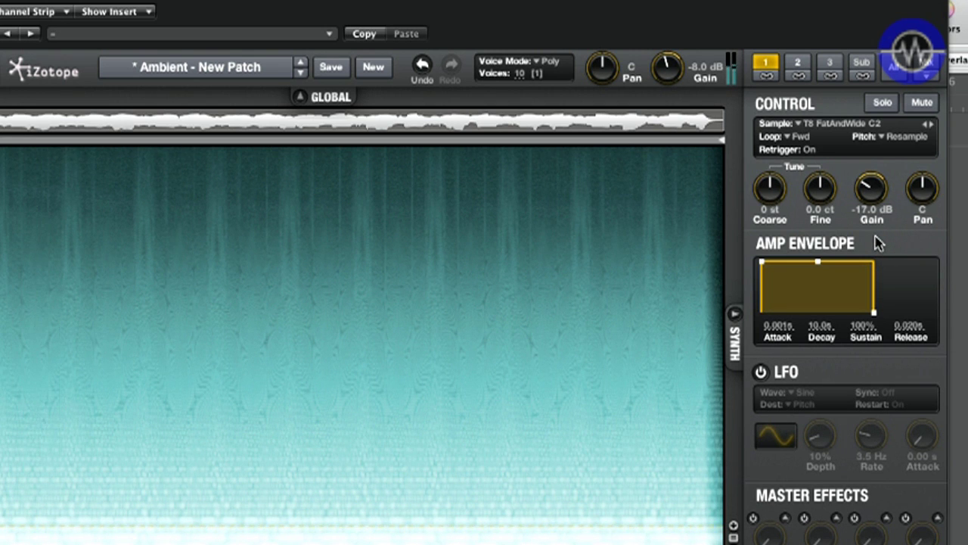
# Switch to sample layer 3 and load the Busch Resynthesis in A vocal sample
pyautogui.click(832, 66)
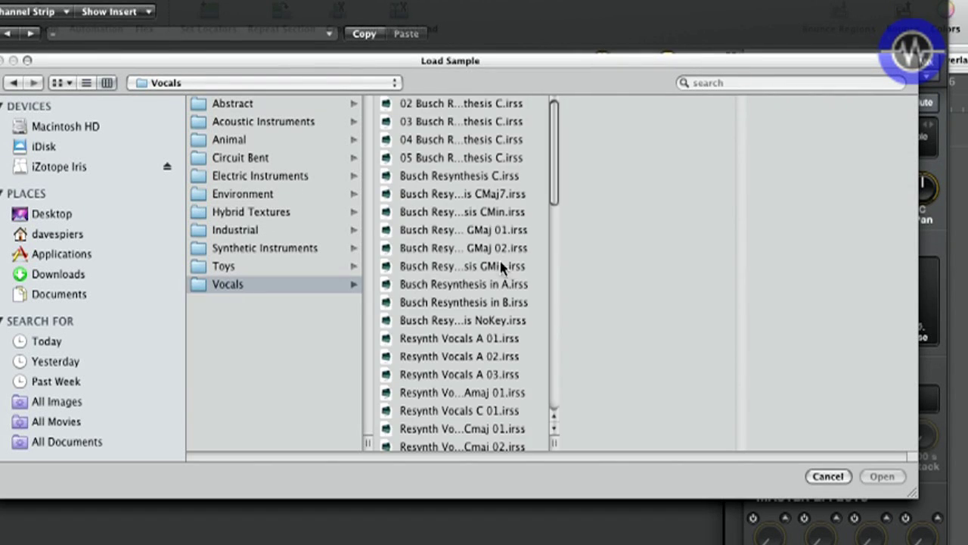
pyautogui.moveTo(554, 179); pyautogui.dragTo(555, 207)
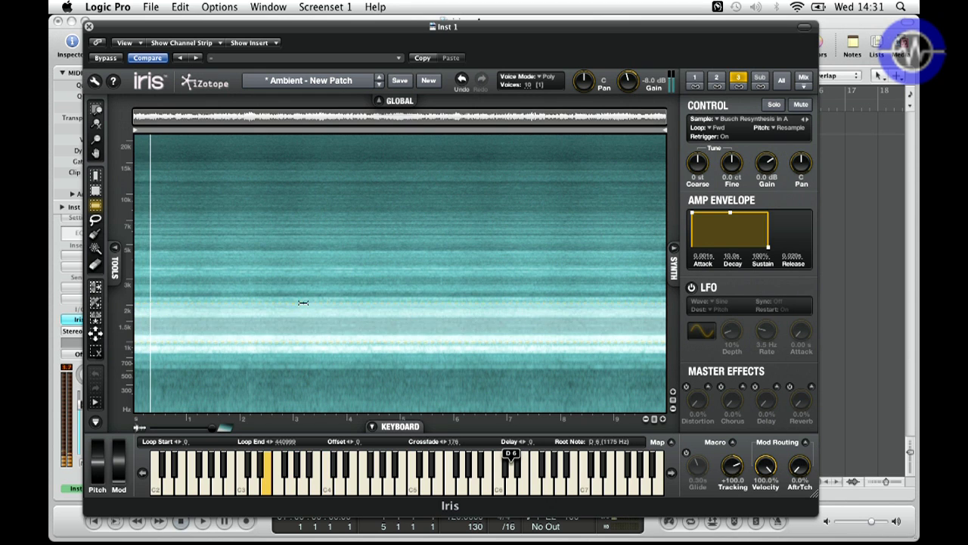
# Pan the spectrogram view vertically with the hand tool
pyautogui.moveTo(303, 285); pyautogui.dragTo(306, 273)
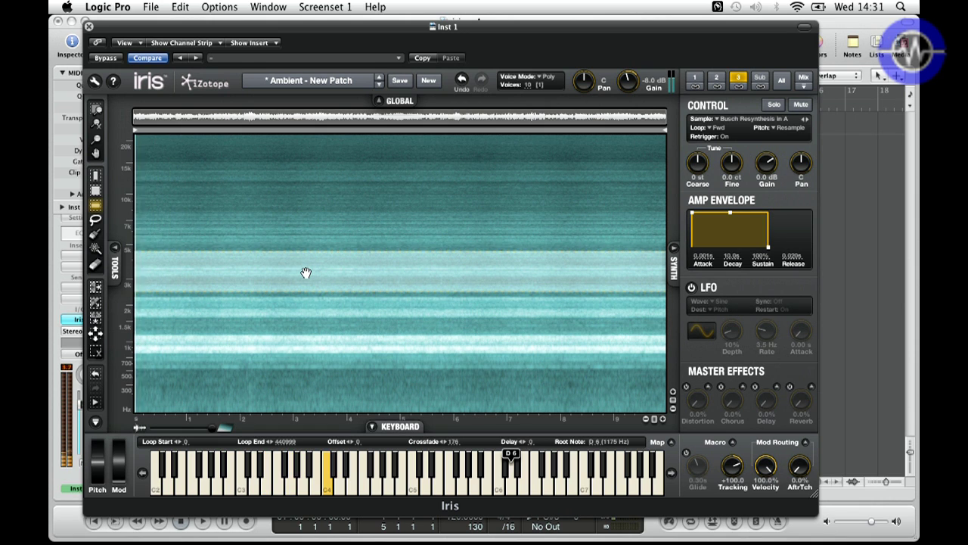
pyautogui.moveTo(305, 273); pyautogui.dragTo(308, 278)
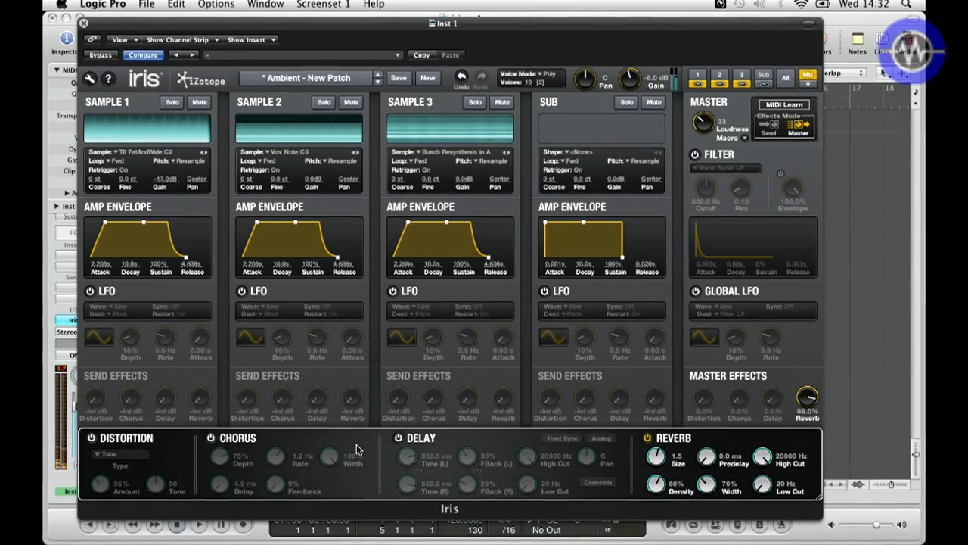
# Switch on master distortion and darken its tone to about 22%
pyautogui.click(91, 439)
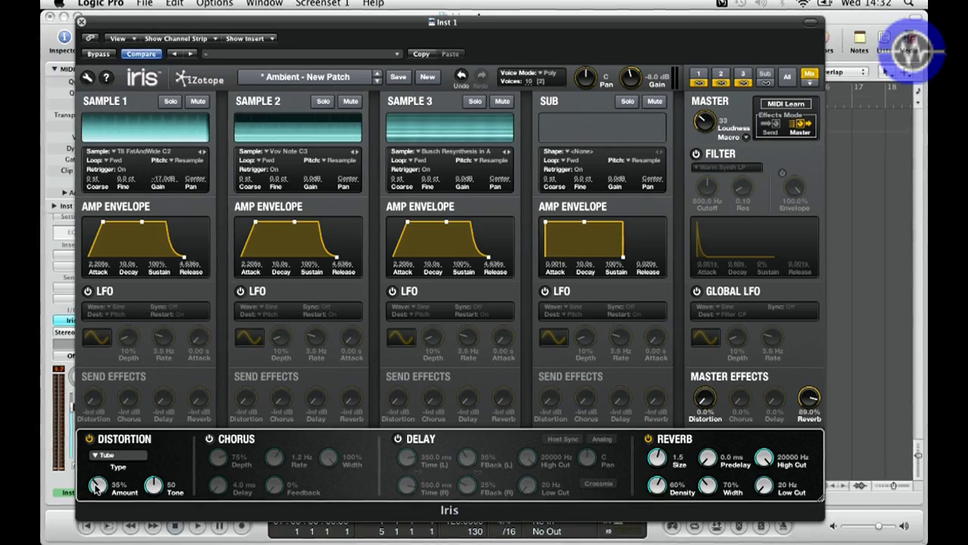
pyautogui.moveTo(152, 495); pyautogui.dragTo(152, 503)
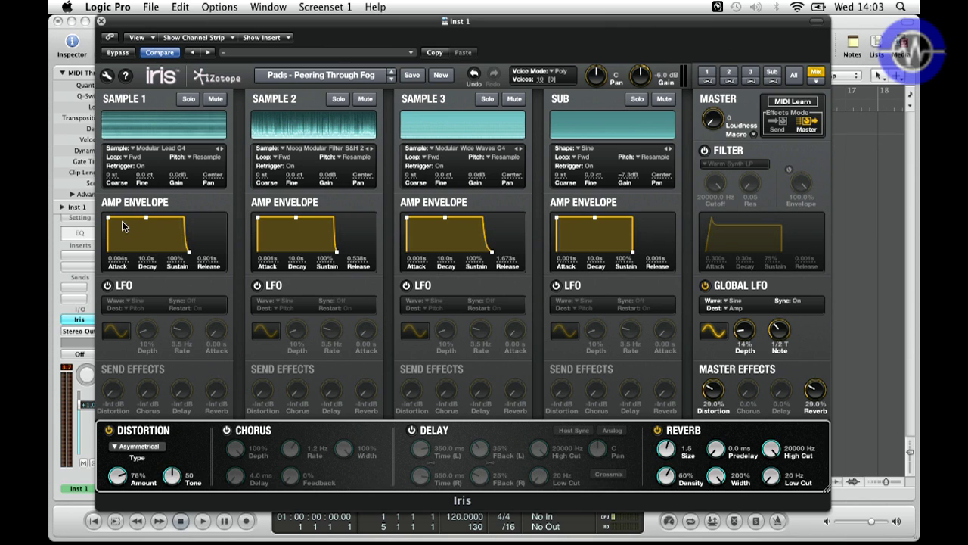
# Link the envelopes of samples 1 and 2, then lengthen the shared attack
pyautogui.click(708, 81)
pyautogui.click(729, 81)
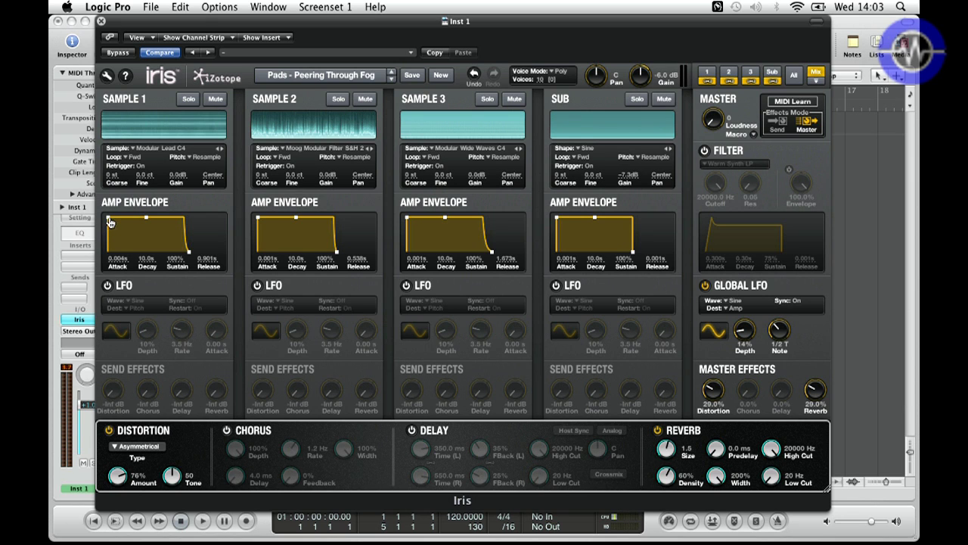
pyautogui.moveTo(110, 223)
pyautogui.mouseDown()
pyautogui.moveTo(127, 223)
pyautogui.moveTo(115, 223)
pyautogui.mouseUp()
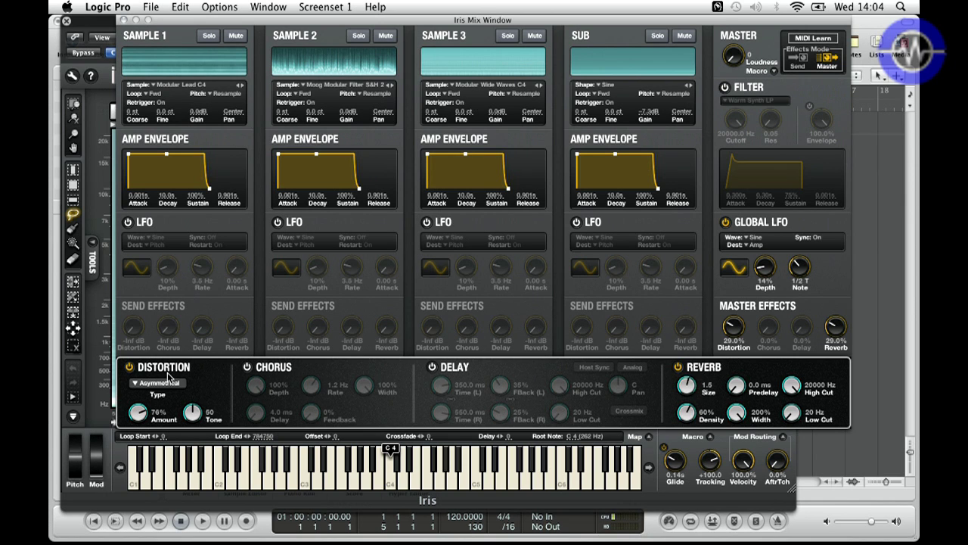
# Switch on the delay and chorus effects
pyautogui.click(431, 368)
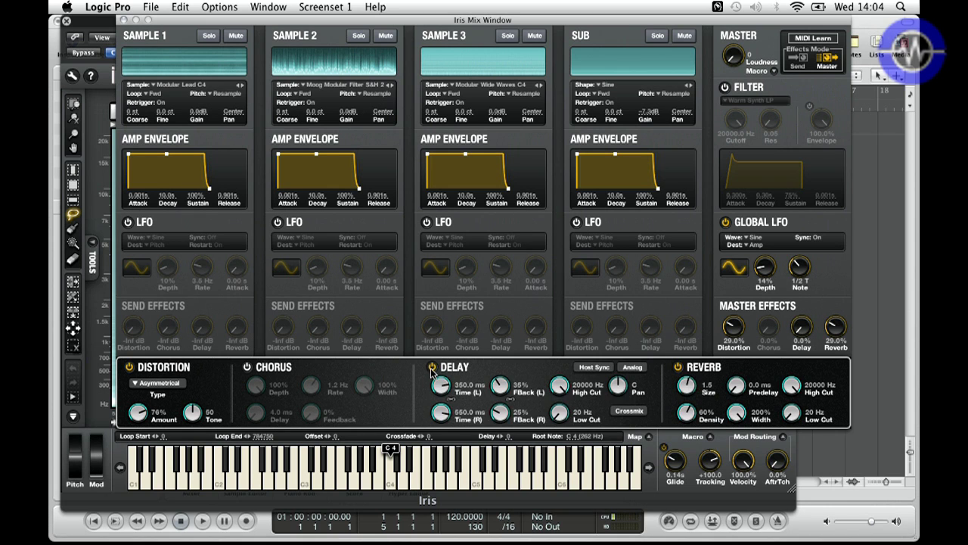
pyautogui.click(247, 368)
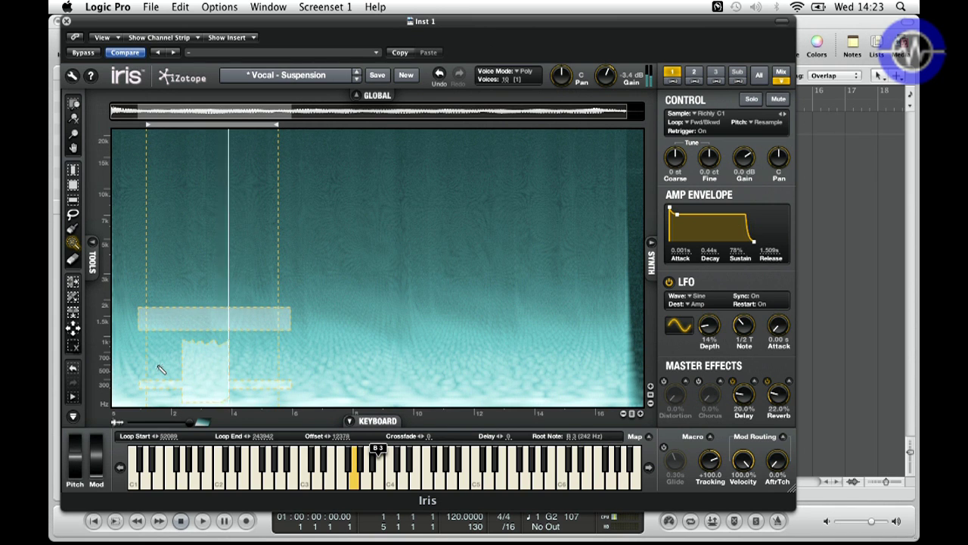
# Add two irregular selections, one over the low frequencies and one higher up
pyautogui.click(255, 364)
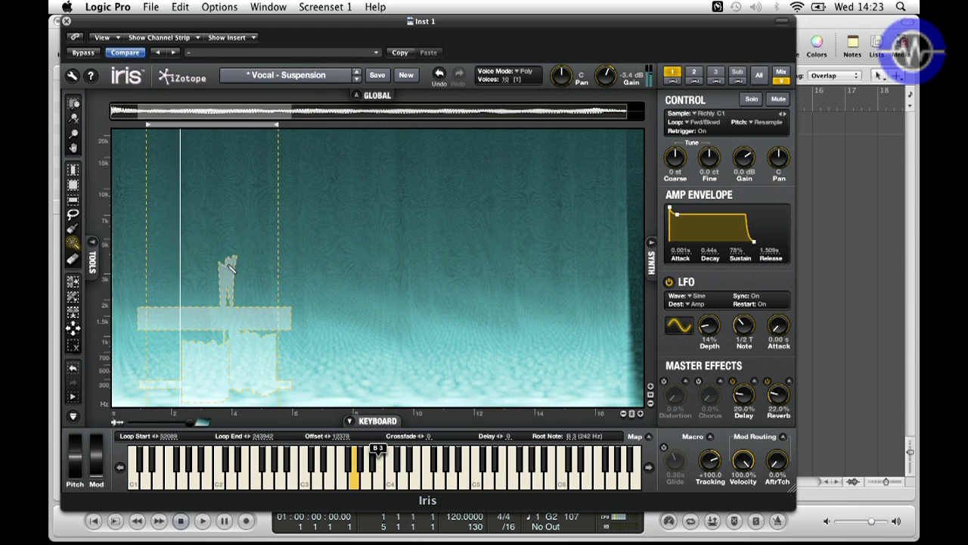
pyautogui.click(184, 229)
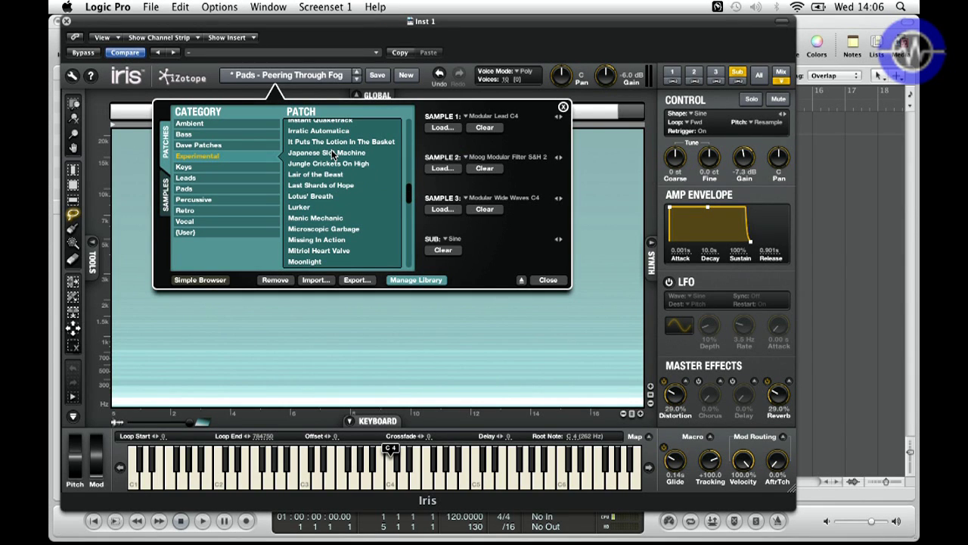
# Load Japanese Slot Machine and view its layers Oh A Dear, Hell Scale and Bowels 04
pyautogui.click(332, 155)
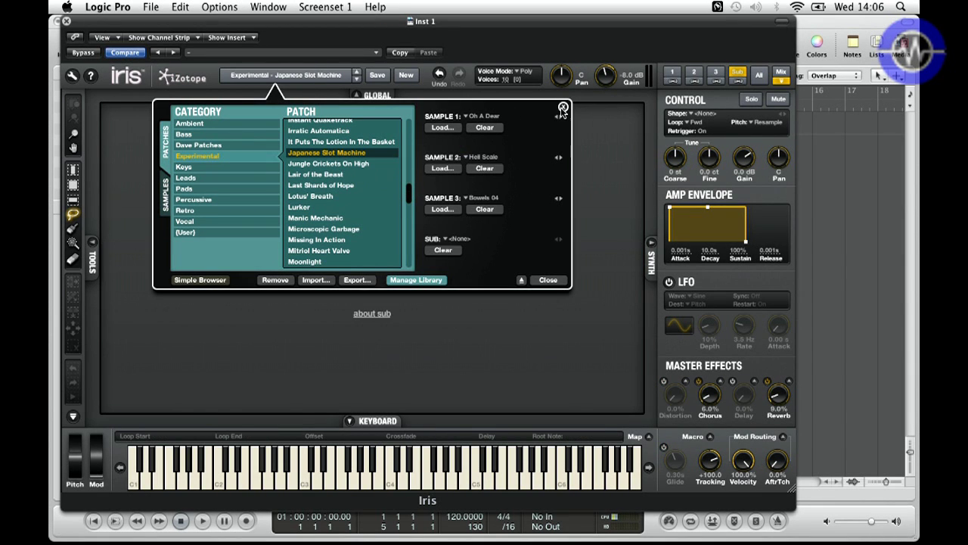
pyautogui.click(672, 74)
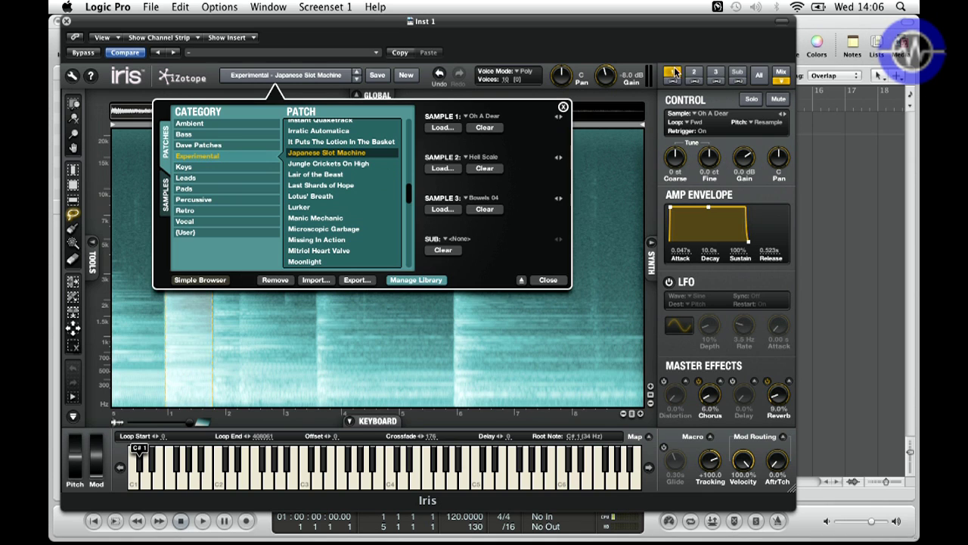
pyautogui.click(695, 73)
pyautogui.click(717, 73)
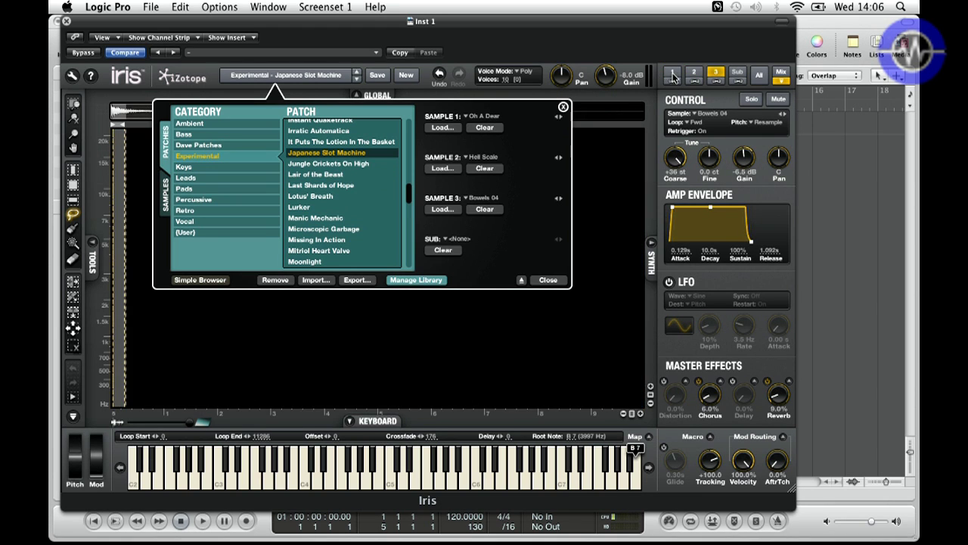
pyautogui.click(672, 74)
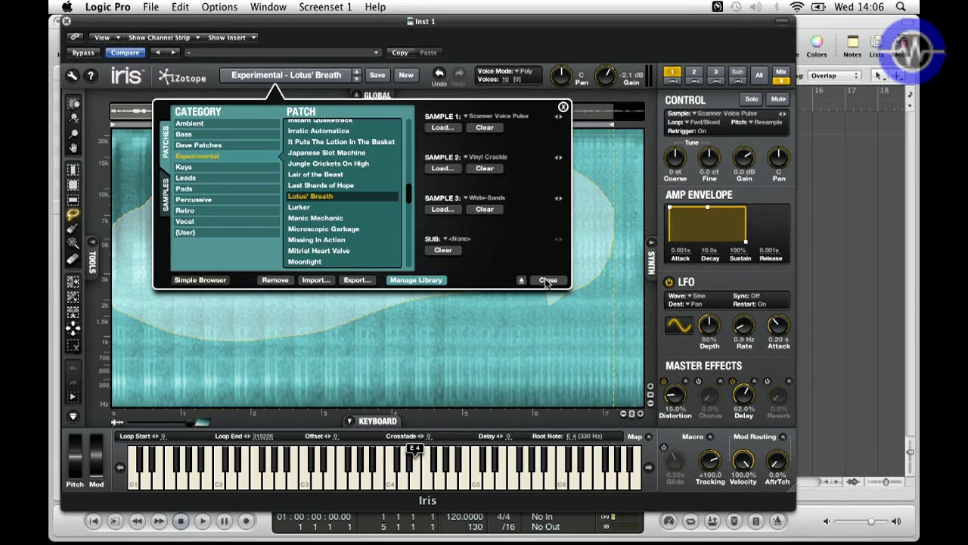
# Close the patch browser to reveal the Scanner Voice Pulse spectrogram
pyautogui.click(548, 280)
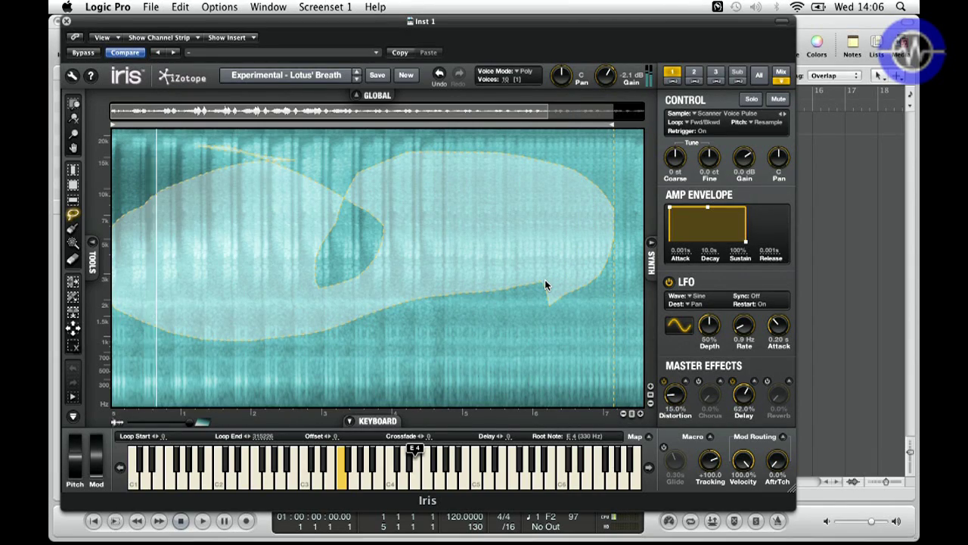